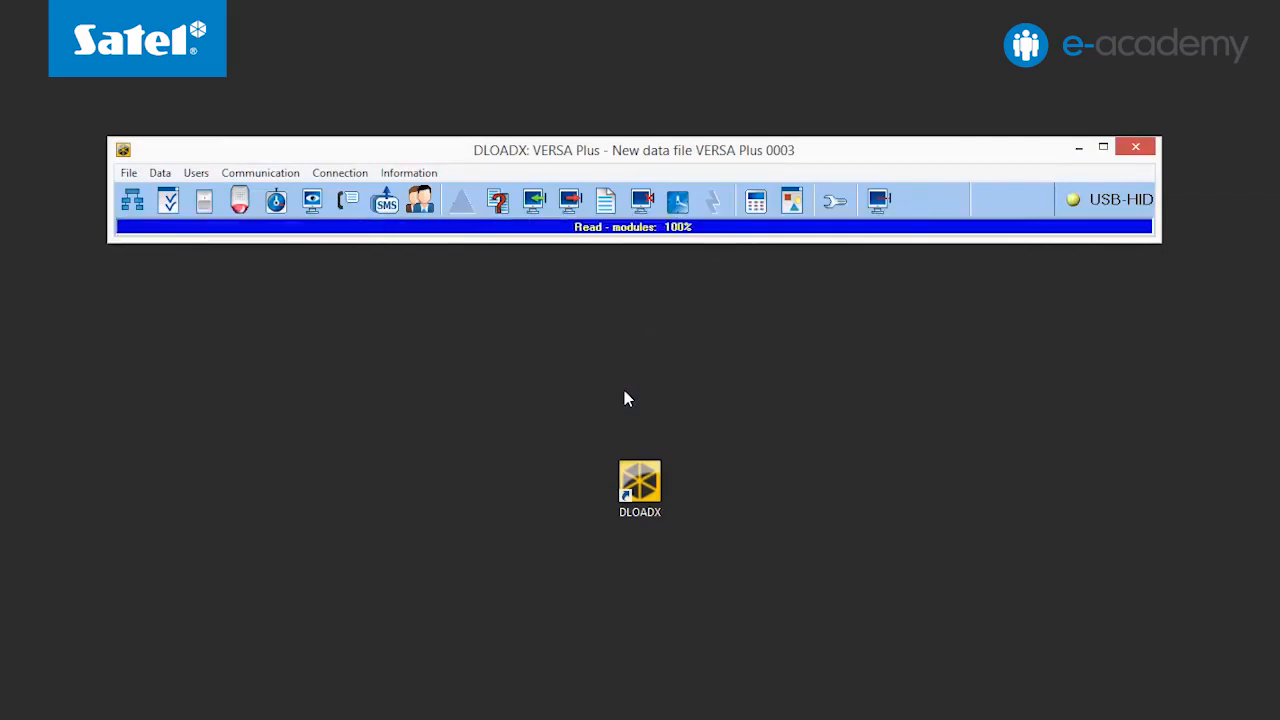
Open the system structure's hardware view and run the identification of the expansion modules.
{"action": "left_click", "coordinate": [132, 200]}
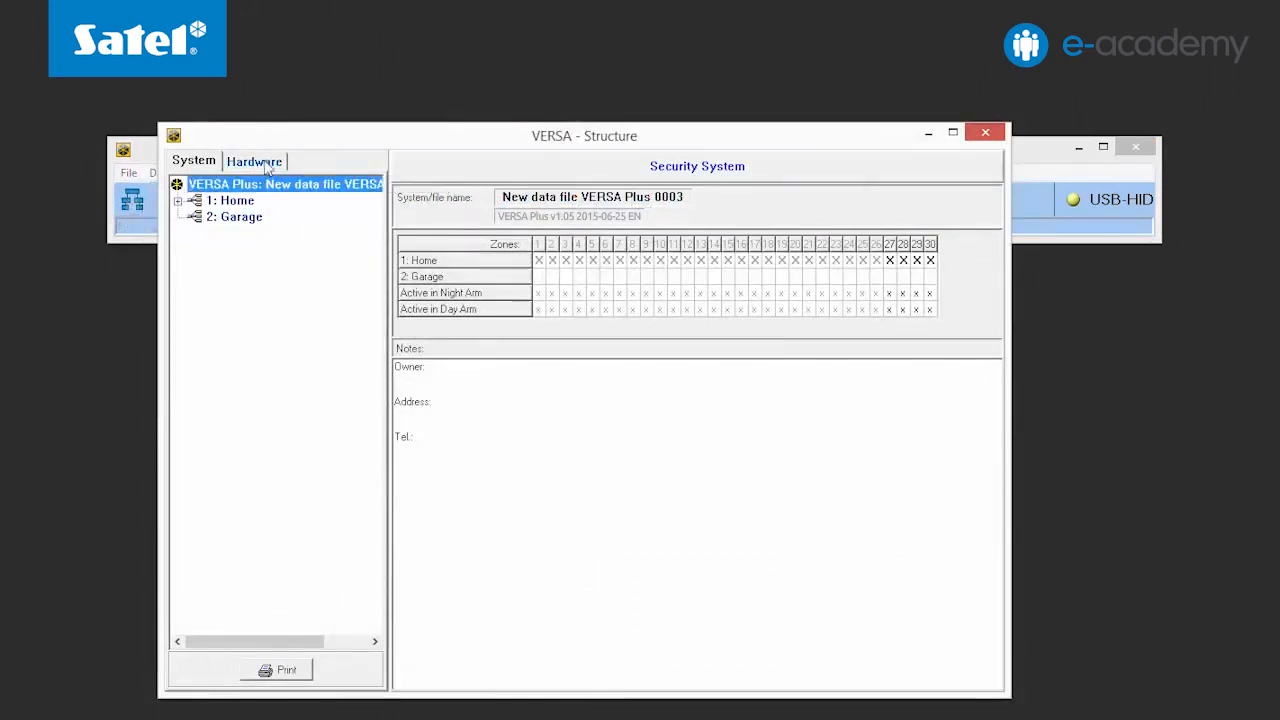
{"action": "left_click", "coordinate": [266, 166]}
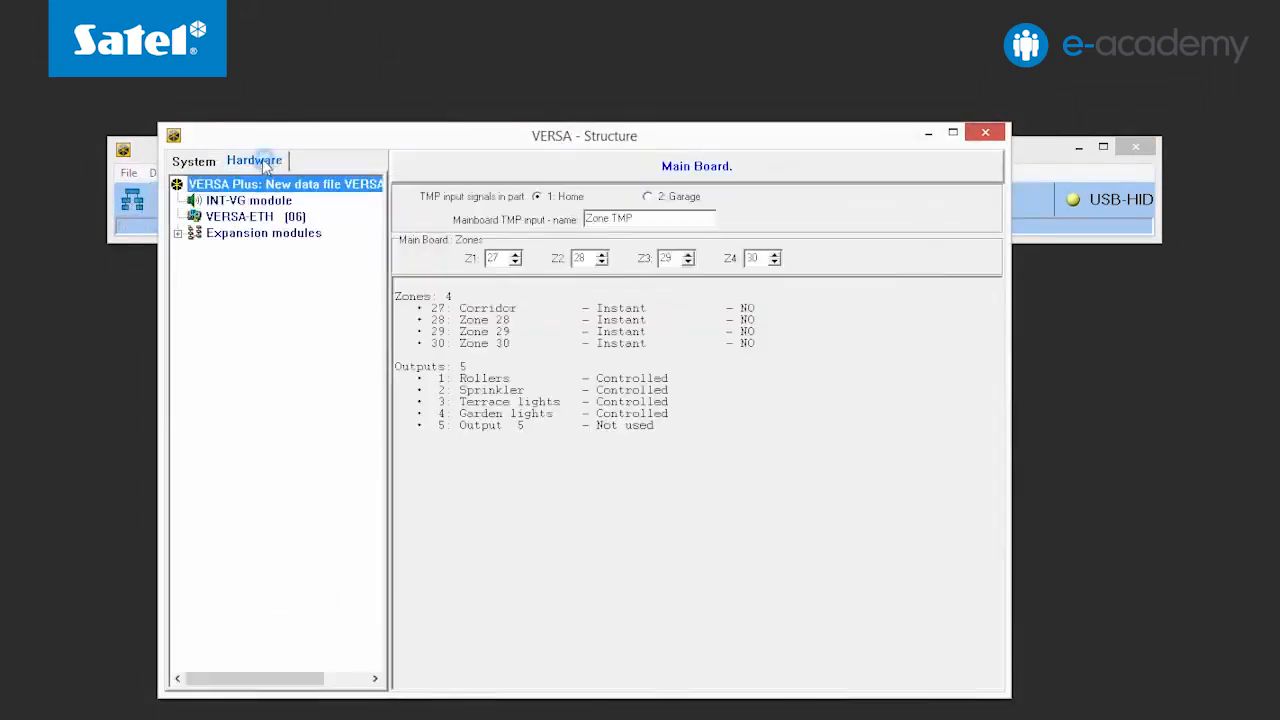
{"action": "left_click", "coordinate": [253, 236]}
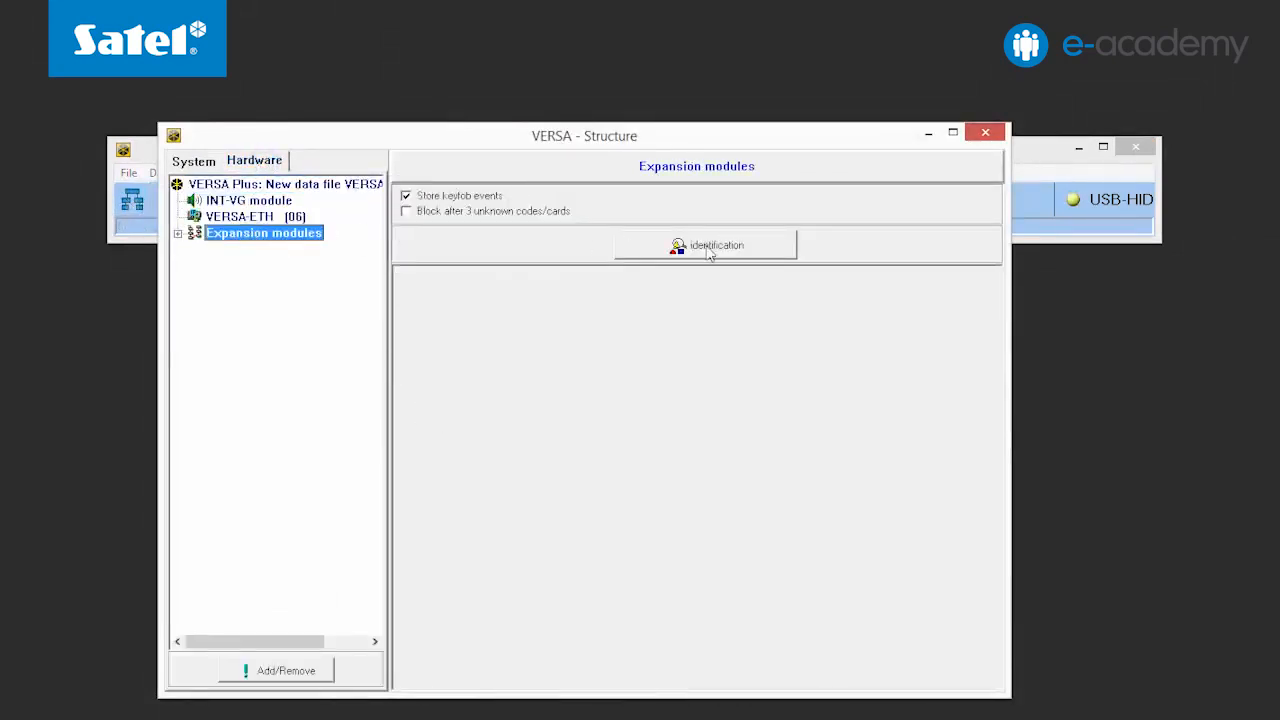
{"action": "left_click", "coordinate": [706, 247]}
{"action": "left_click", "coordinate": [618, 396]}
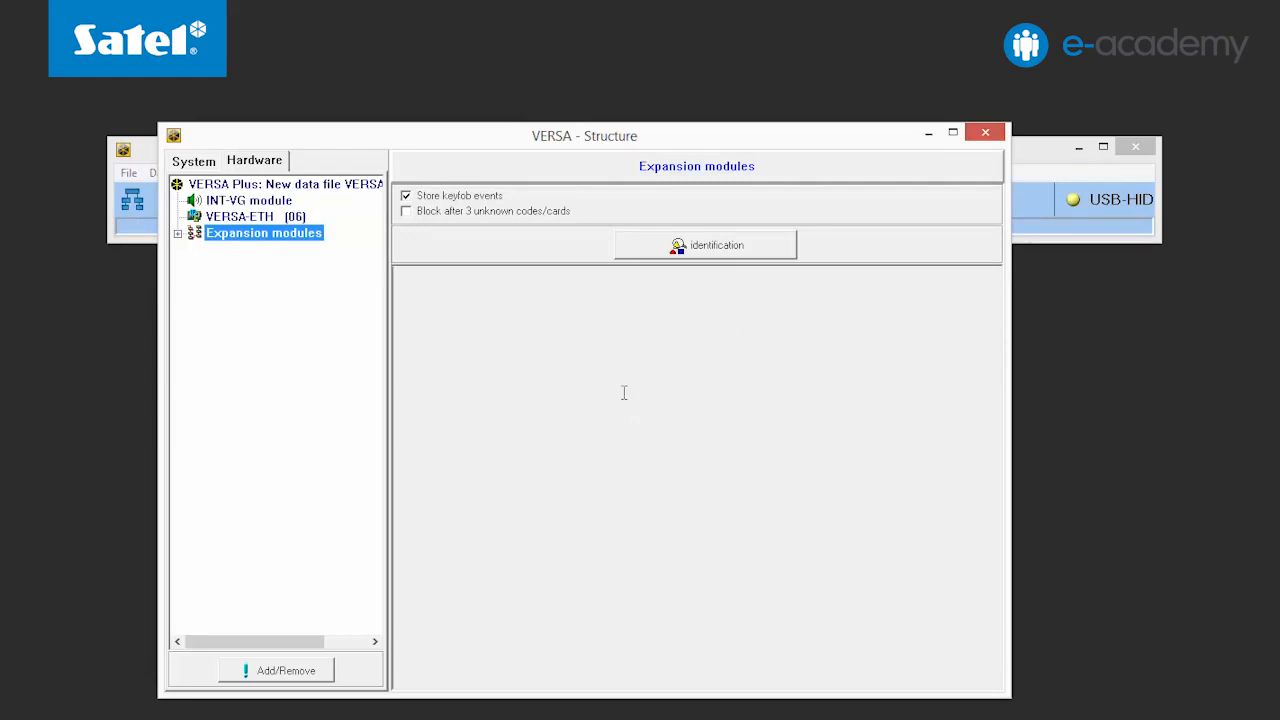
Launch VG-SOFT for the INT-VG module and read the data from the VERSA Plus control panel.
{"action": "left_click", "coordinate": [242, 204]}
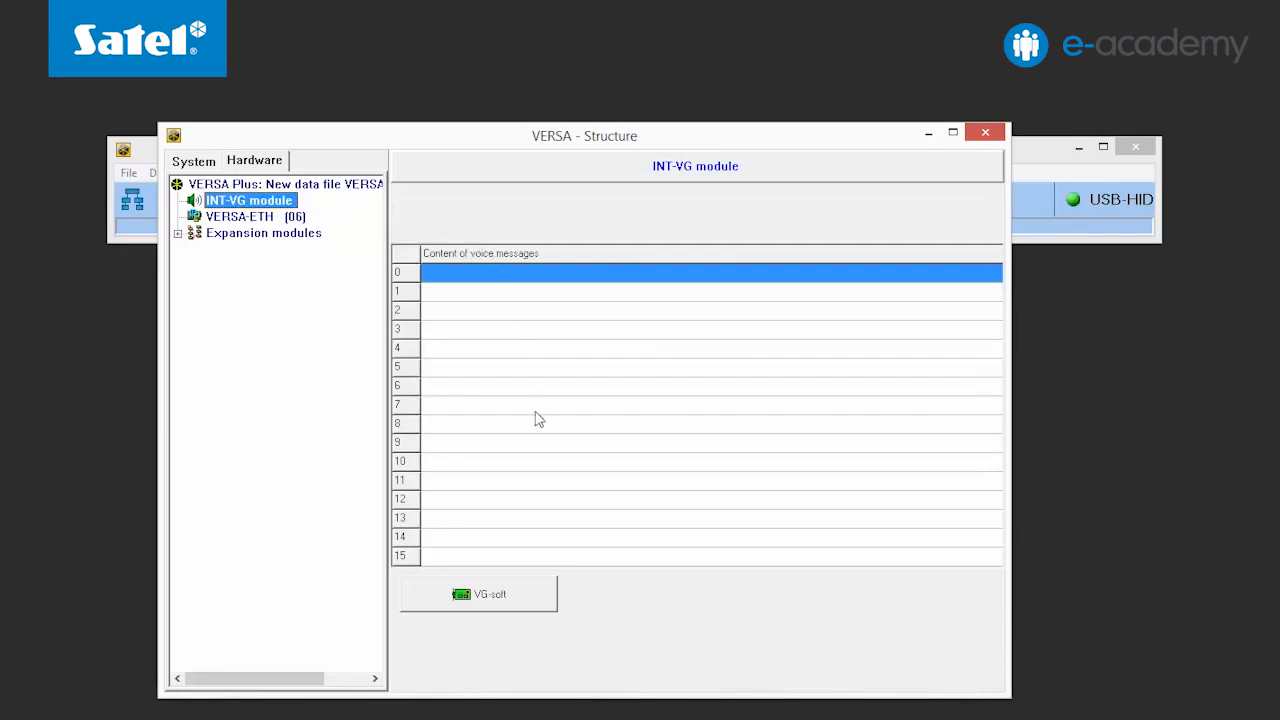
{"action": "left_click", "coordinate": [500, 600]}
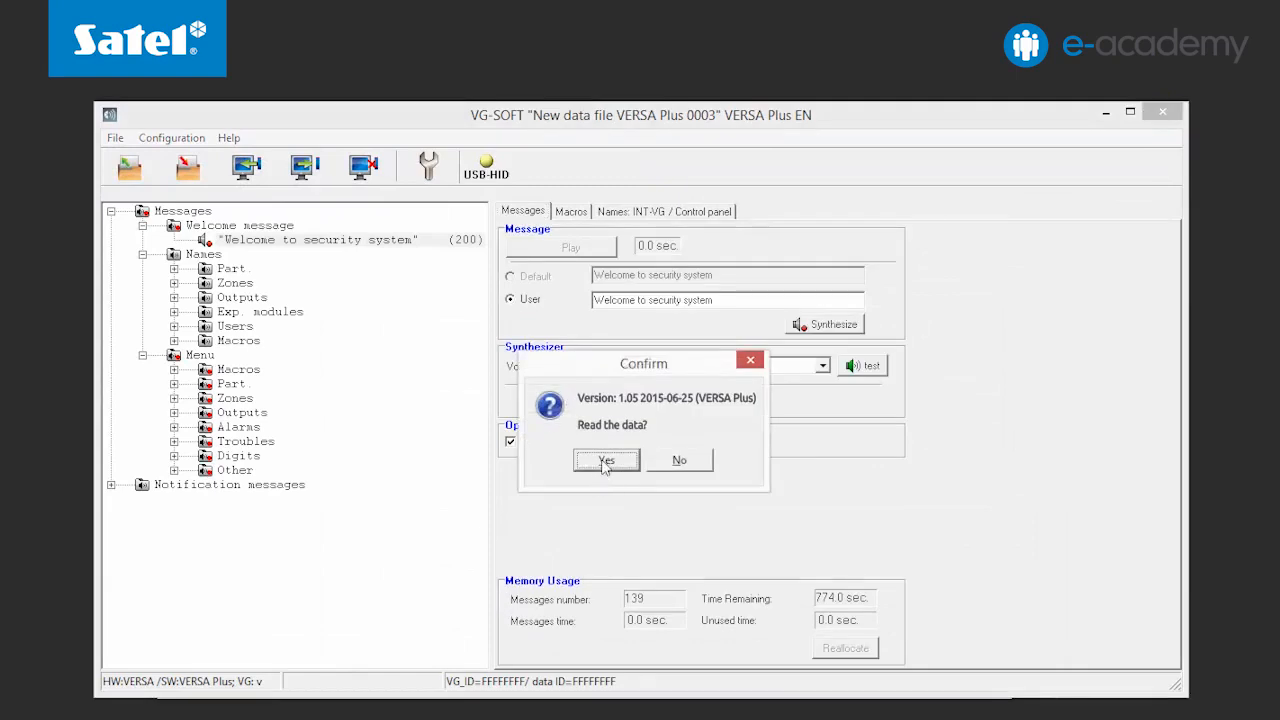
{"action": "left_click", "coordinate": [605, 461]}
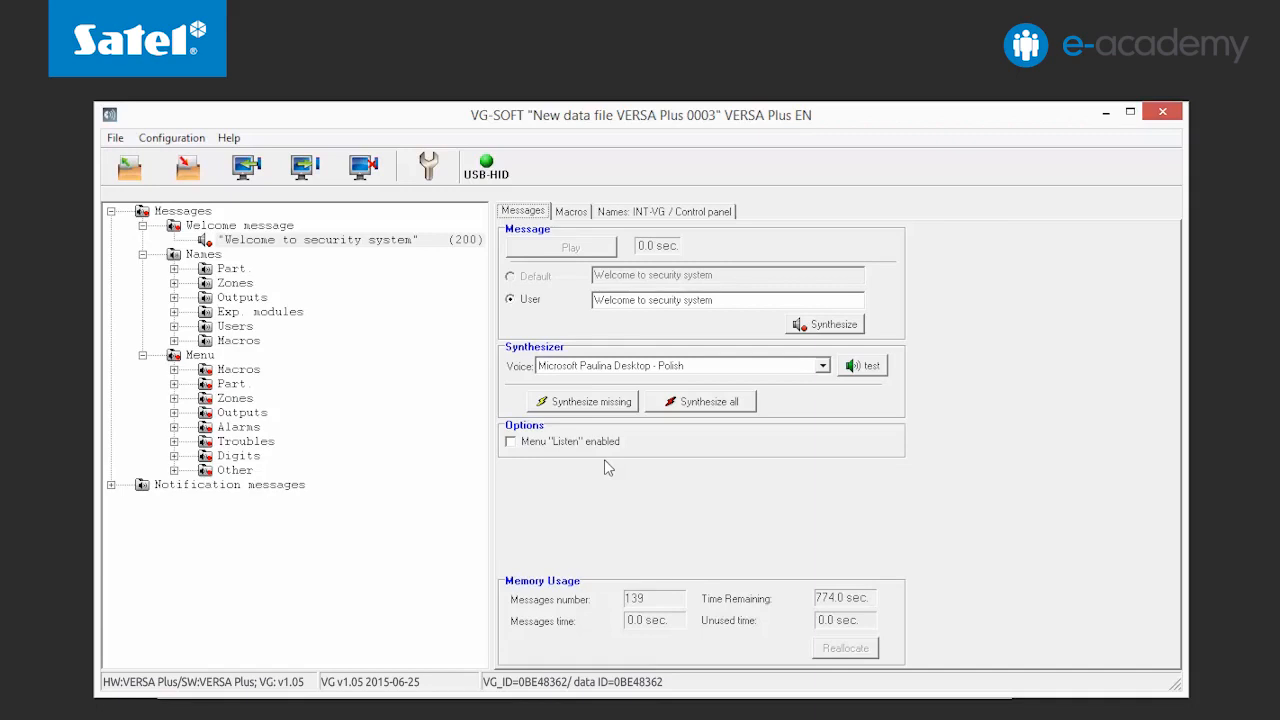
Change the user welcome message to "Welcome to VERSA Plus alarm system".
{"action": "left_click", "coordinate": [724, 300]}
{"action": "left_click_drag", "start_coordinate": [724, 300], "coordinate": [565, 297]}
{"action": "type", "text": "Welcome to VERSA Plus alarm system"}
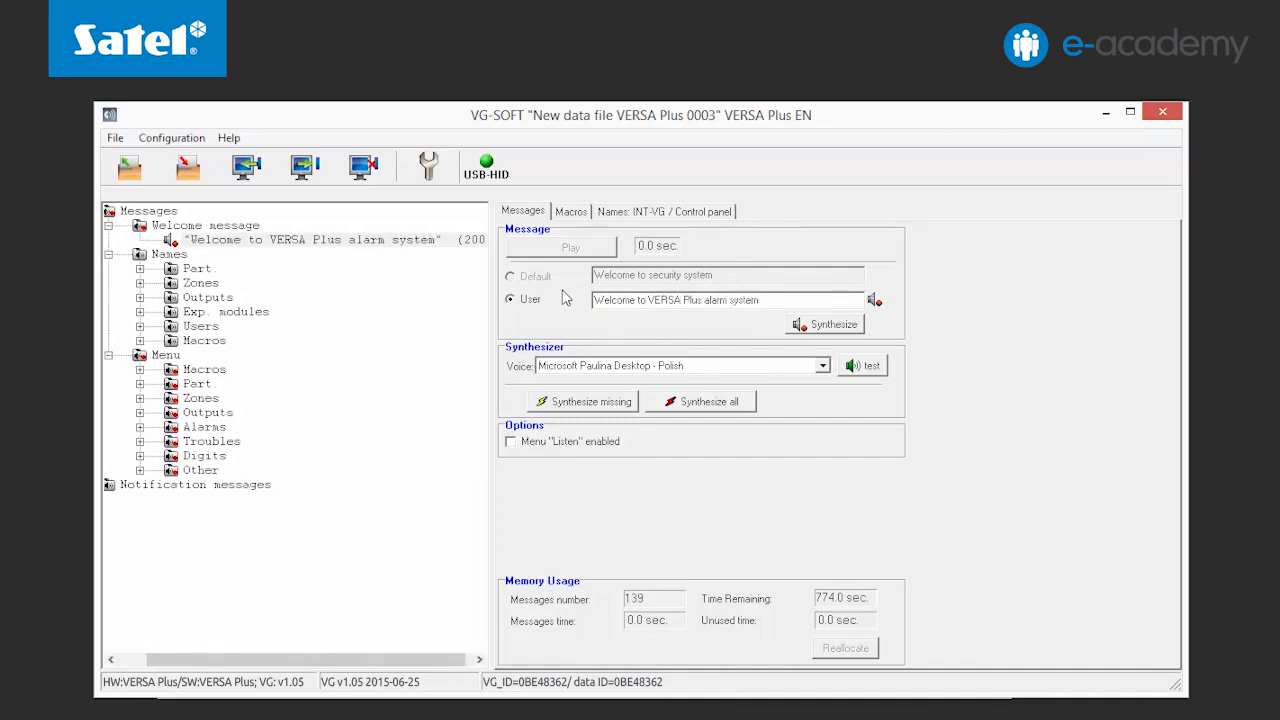
Switch the partition name messages to user texts, with "Home" for partition 1 and "Garage" for partition 2.
{"action": "left_click", "coordinate": [163, 256]}
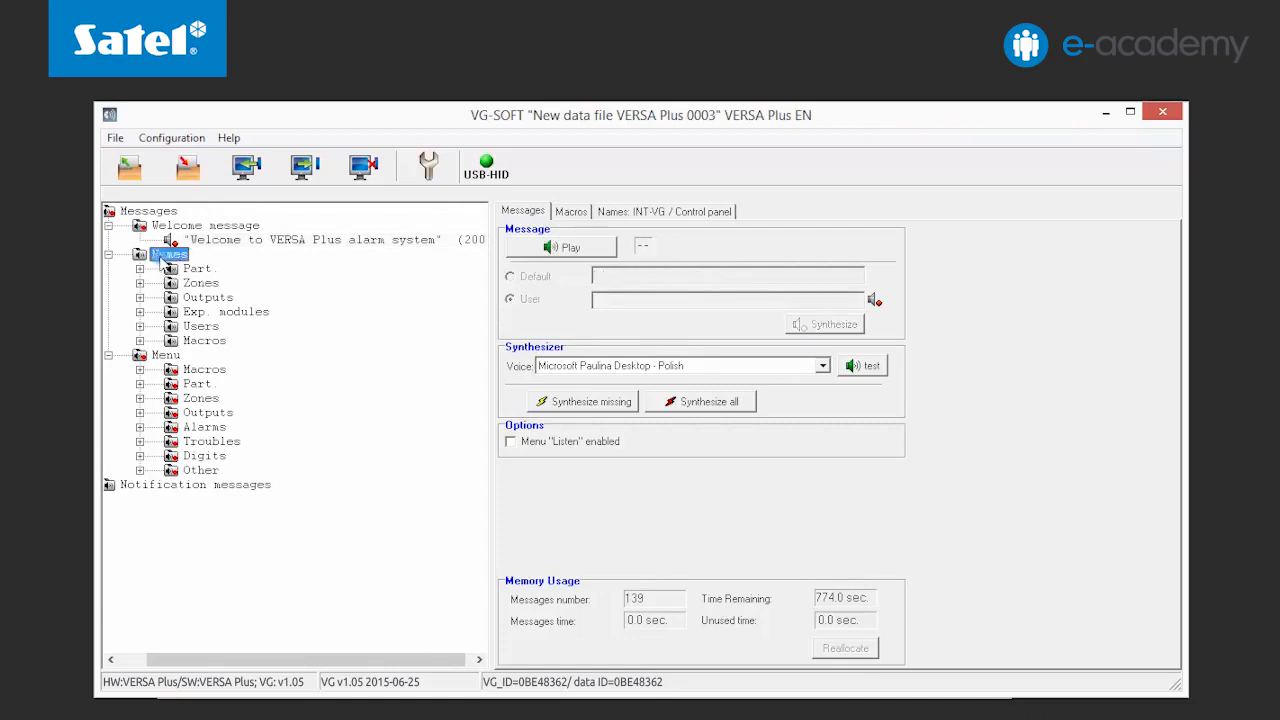
{"action": "left_click", "coordinate": [140, 268]}
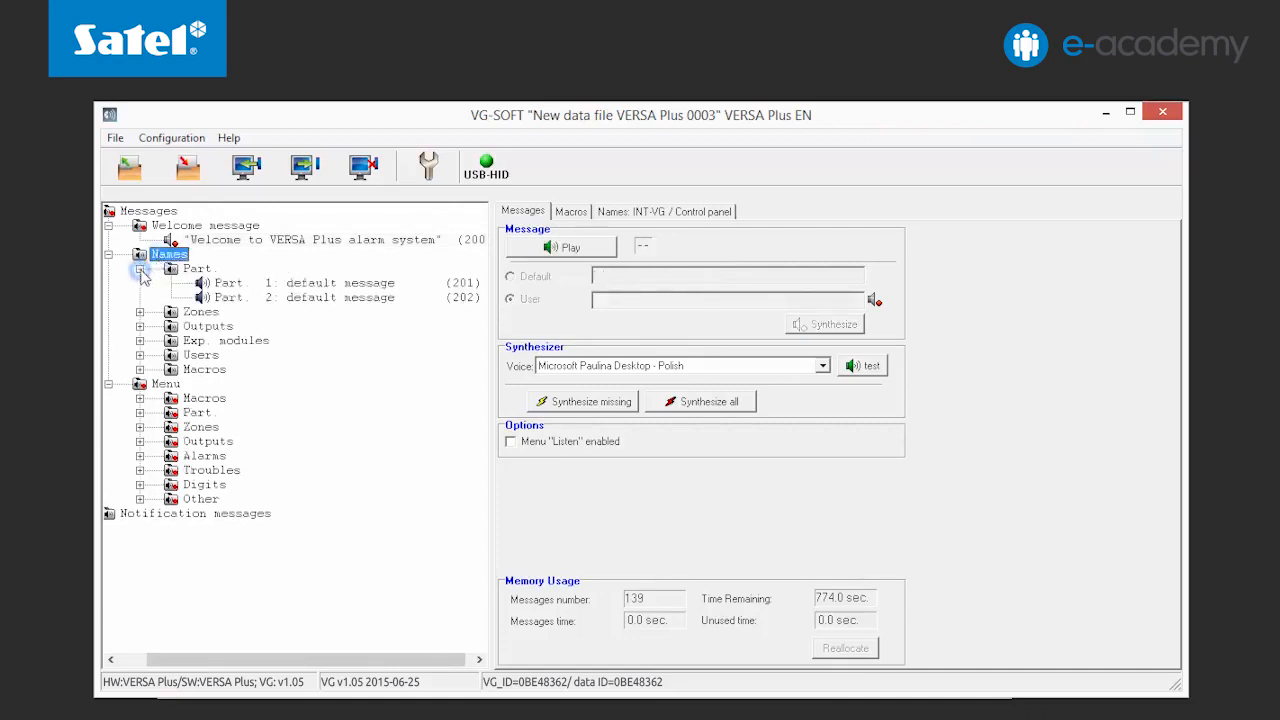
{"action": "left_click", "coordinate": [289, 283]}
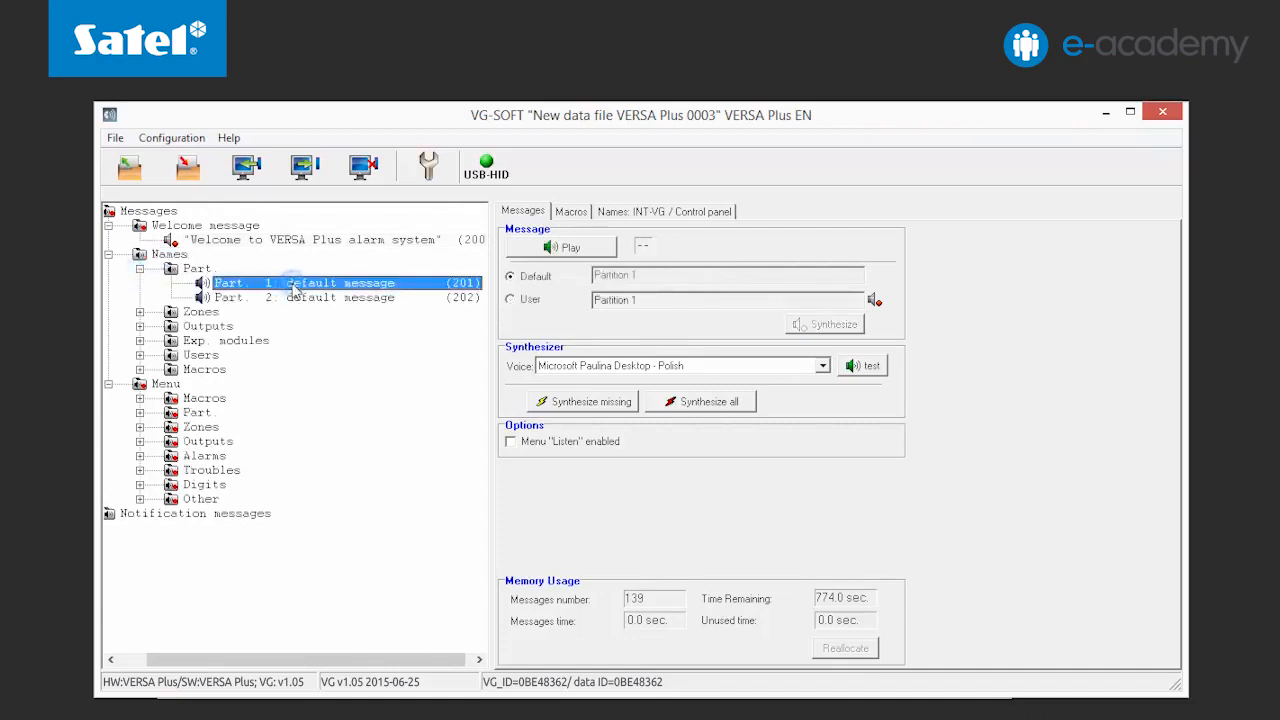
{"action": "left_click", "coordinate": [512, 300]}
{"action": "type", "text": "Home"}
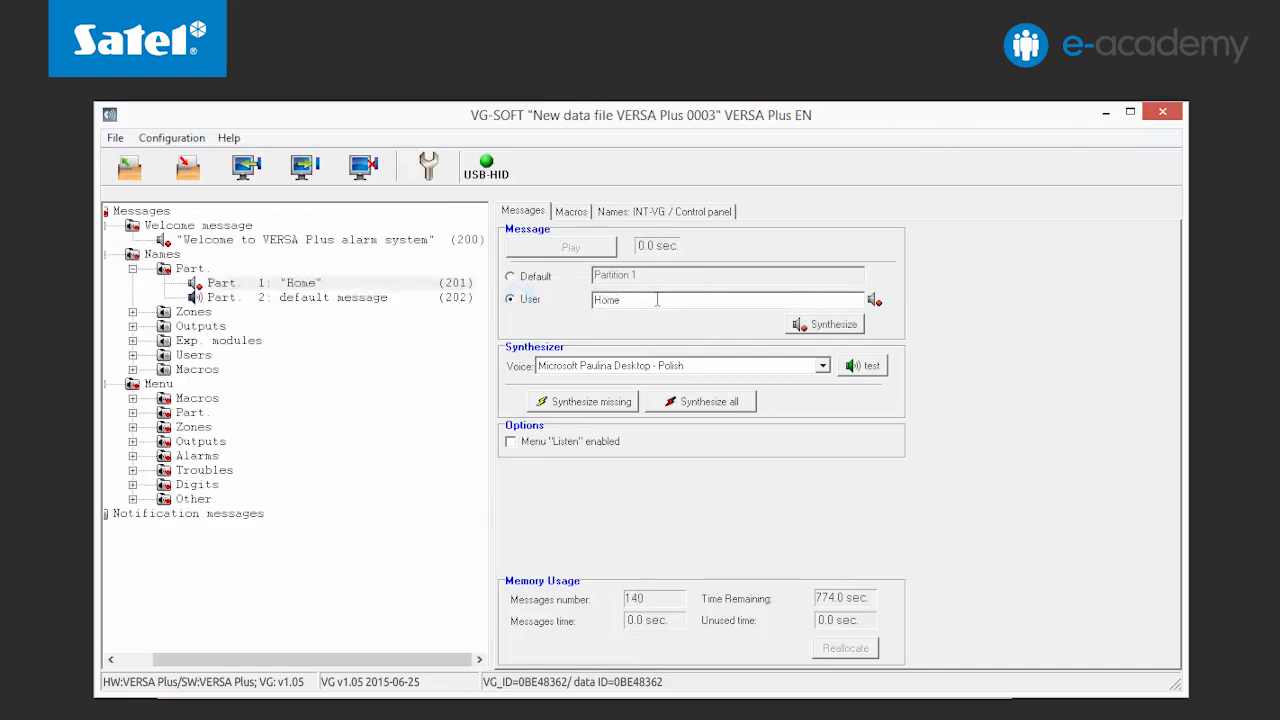
{"action": "left_click", "coordinate": [463, 298]}
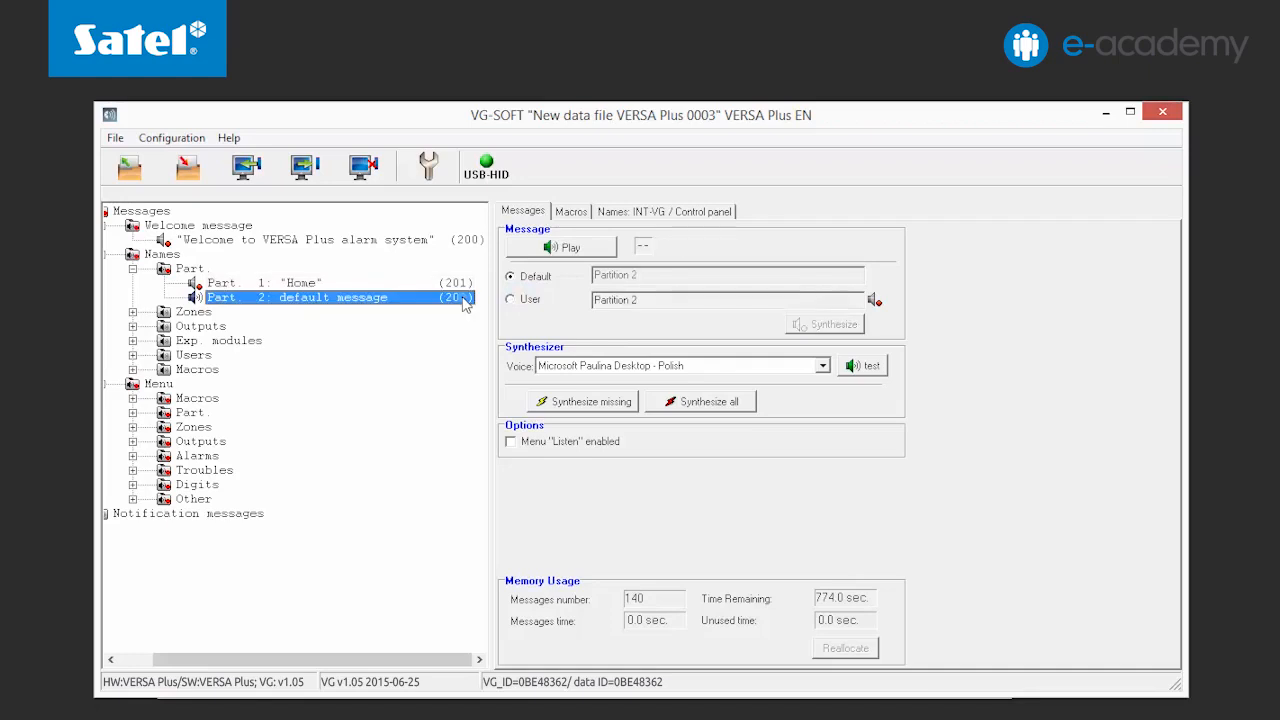
{"action": "left_click", "coordinate": [529, 304]}
{"action": "type", "text": "Garage"}
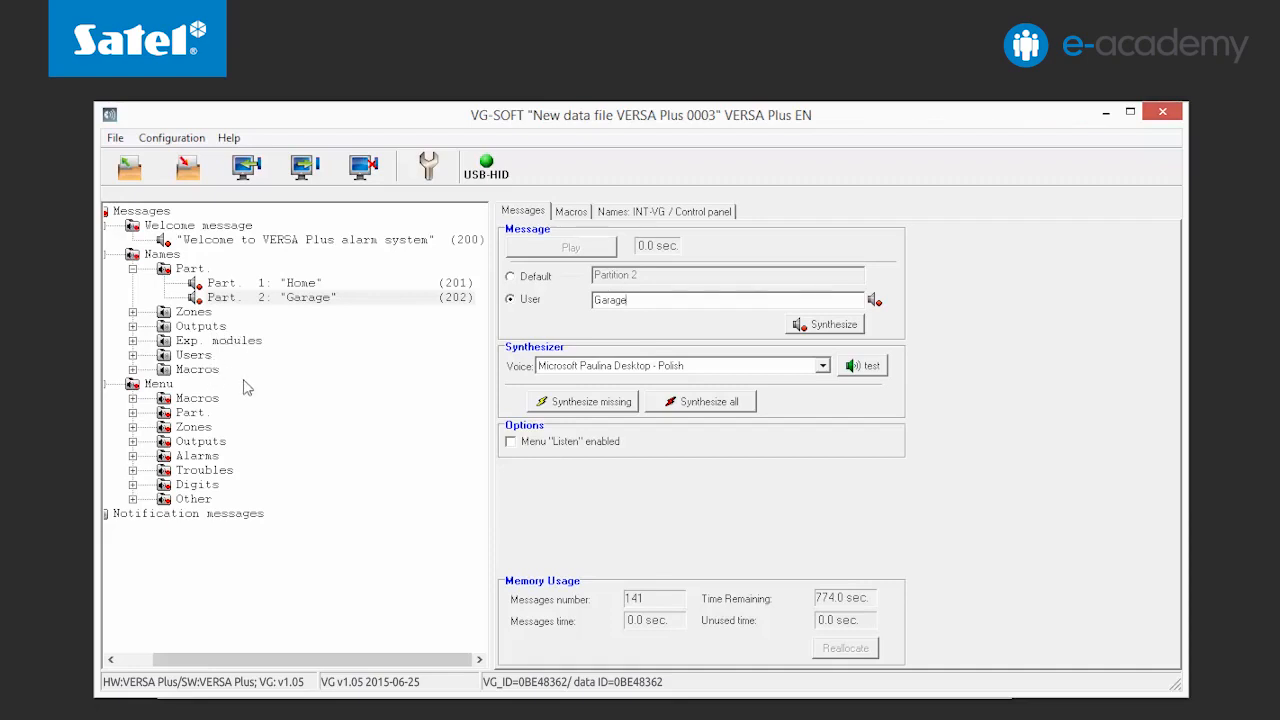
Copy the control panel zone names to the INT-VG module, first zones 1 to 3 individually, then all zones.
{"action": "left_click", "coordinate": [656, 212]}
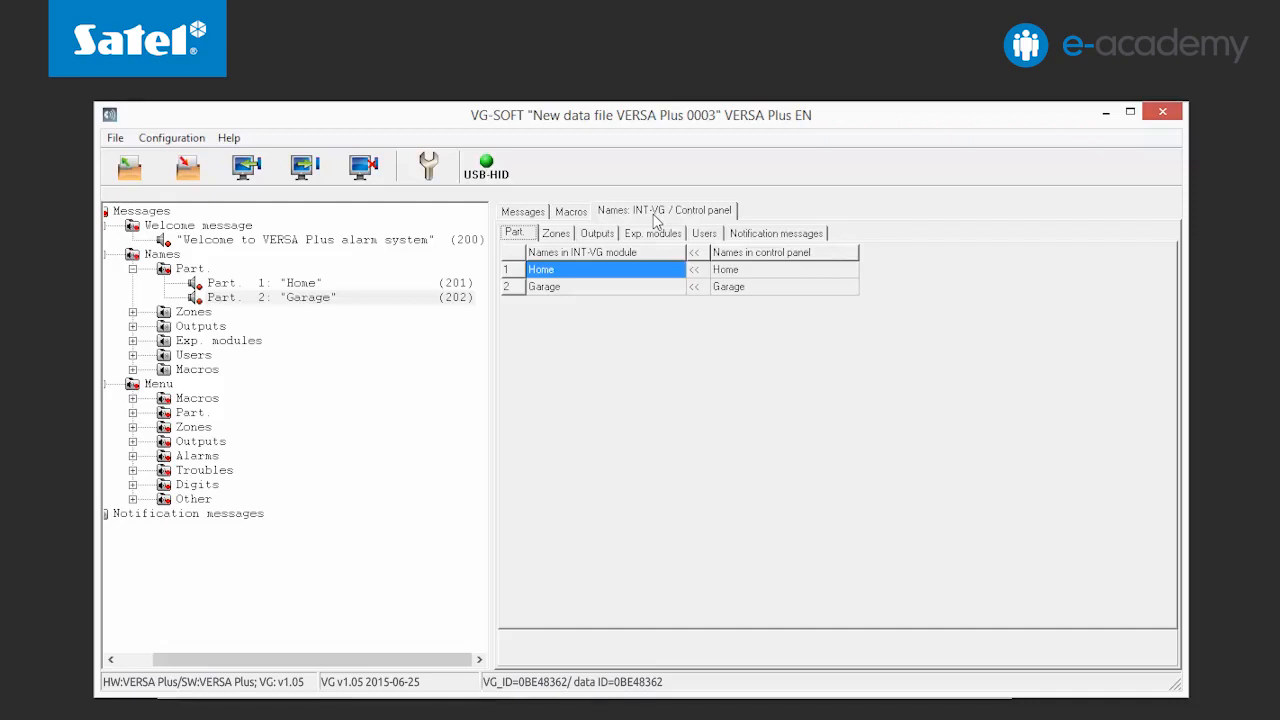
{"action": "left_click", "coordinate": [558, 233]}
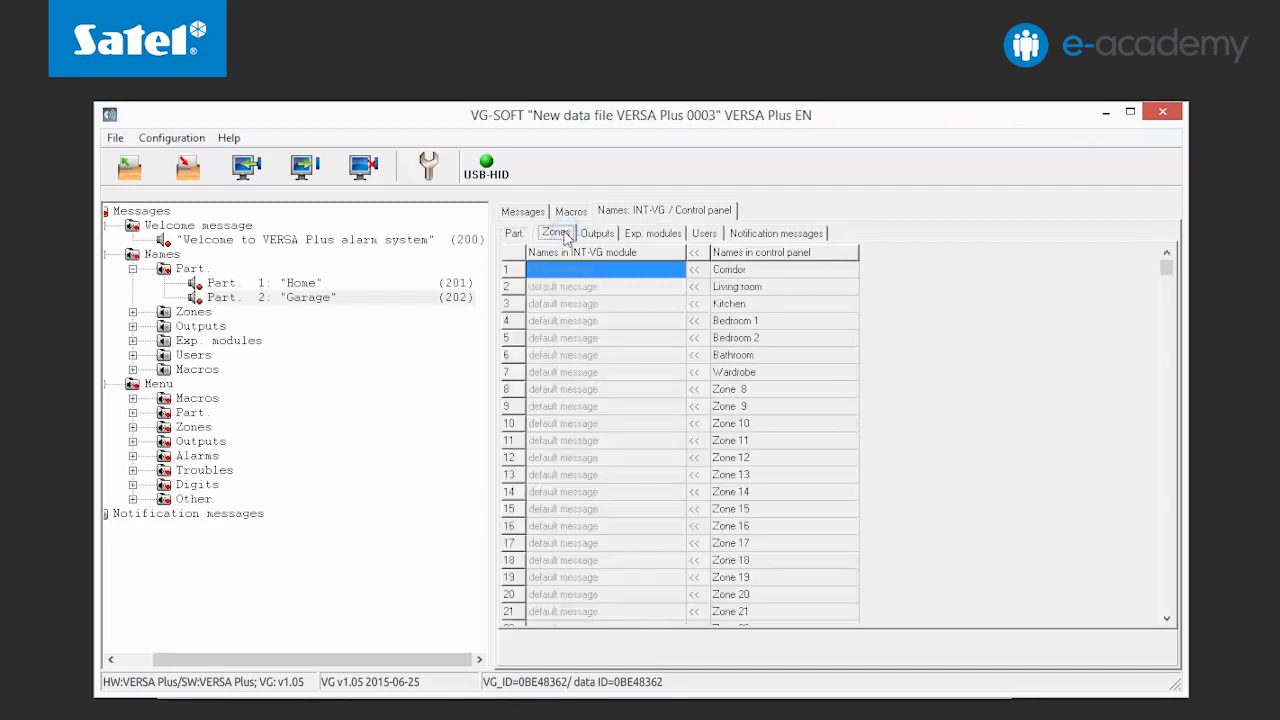
{"action": "left_click", "coordinate": [695, 269]}
{"action": "left_click", "coordinate": [695, 287]}
{"action": "left_click", "coordinate": [695, 303]}
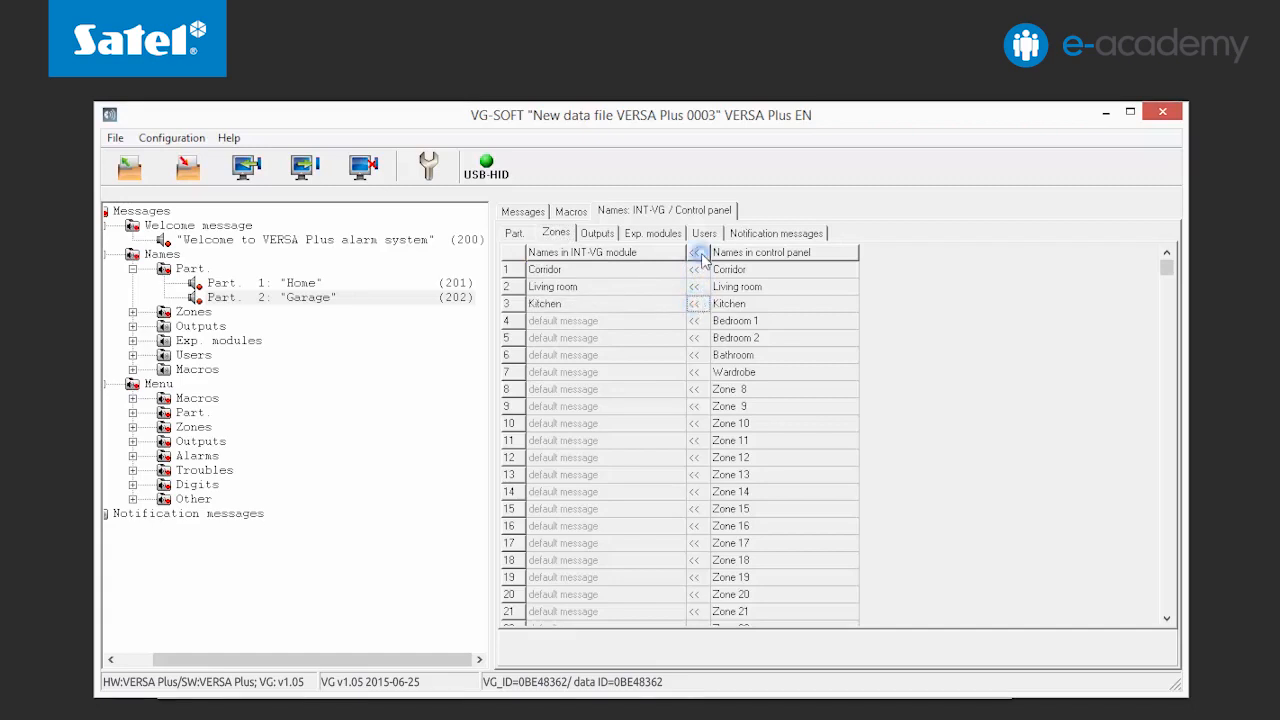
{"action": "left_click", "coordinate": [697, 253]}
{"action": "left_click", "coordinate": [652, 449]}
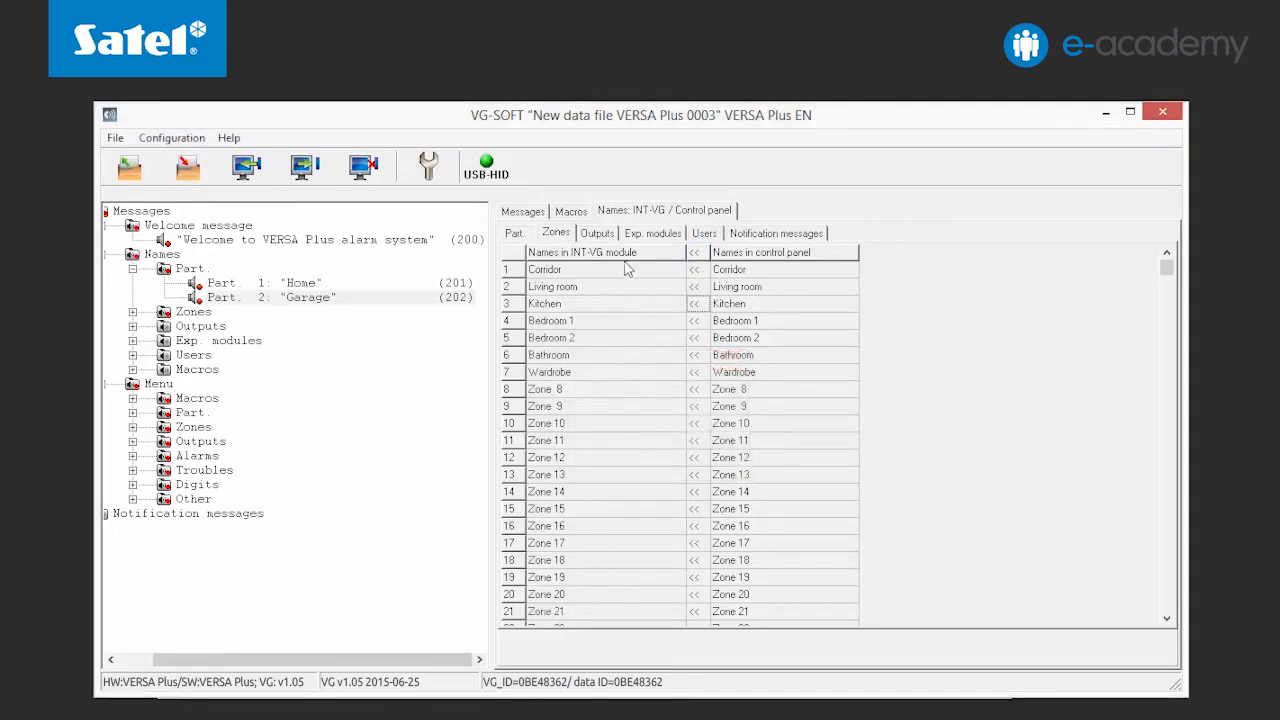
Copy the names of outputs 1 to 4 (Rollers, Sprinkler, Terrace lights, Garden lights) from the control panel to the INT-VG module.
{"action": "left_click", "coordinate": [599, 234]}
{"action": "left_click", "coordinate": [696, 270]}
{"action": "left_click", "coordinate": [696, 287]}
{"action": "left_click", "coordinate": [696, 304]}
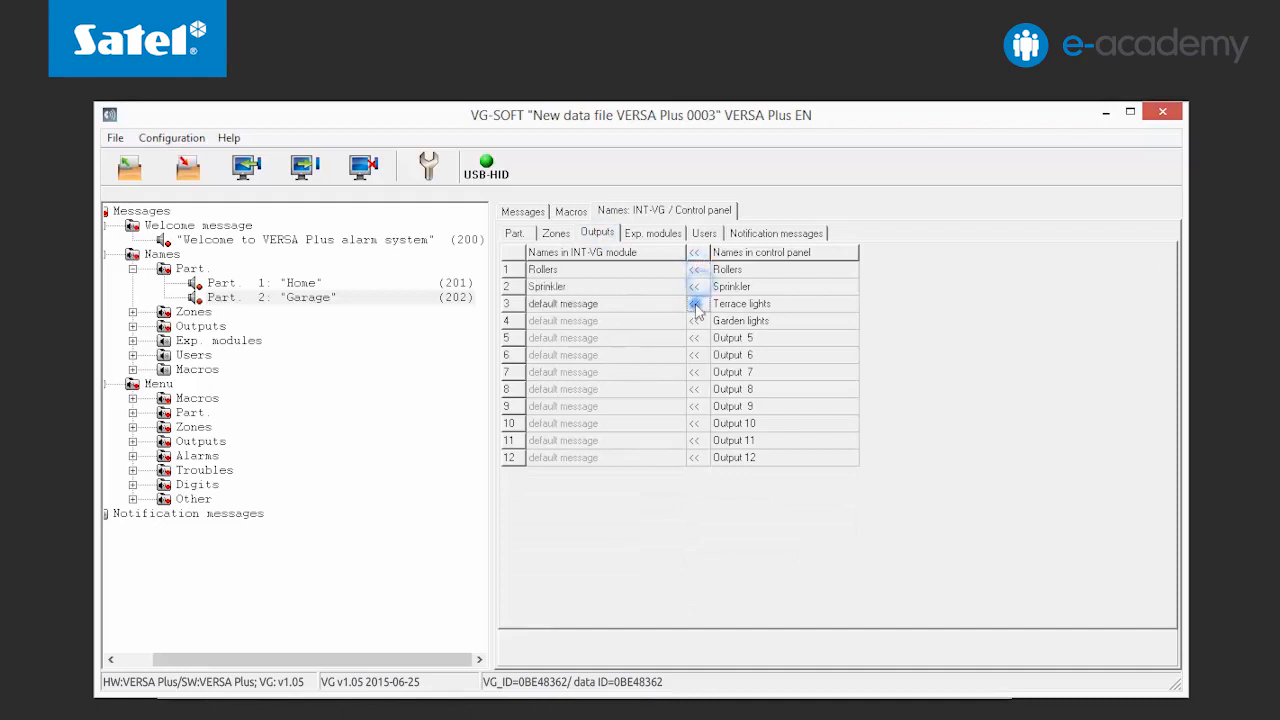
{"action": "left_click", "coordinate": [695, 320]}
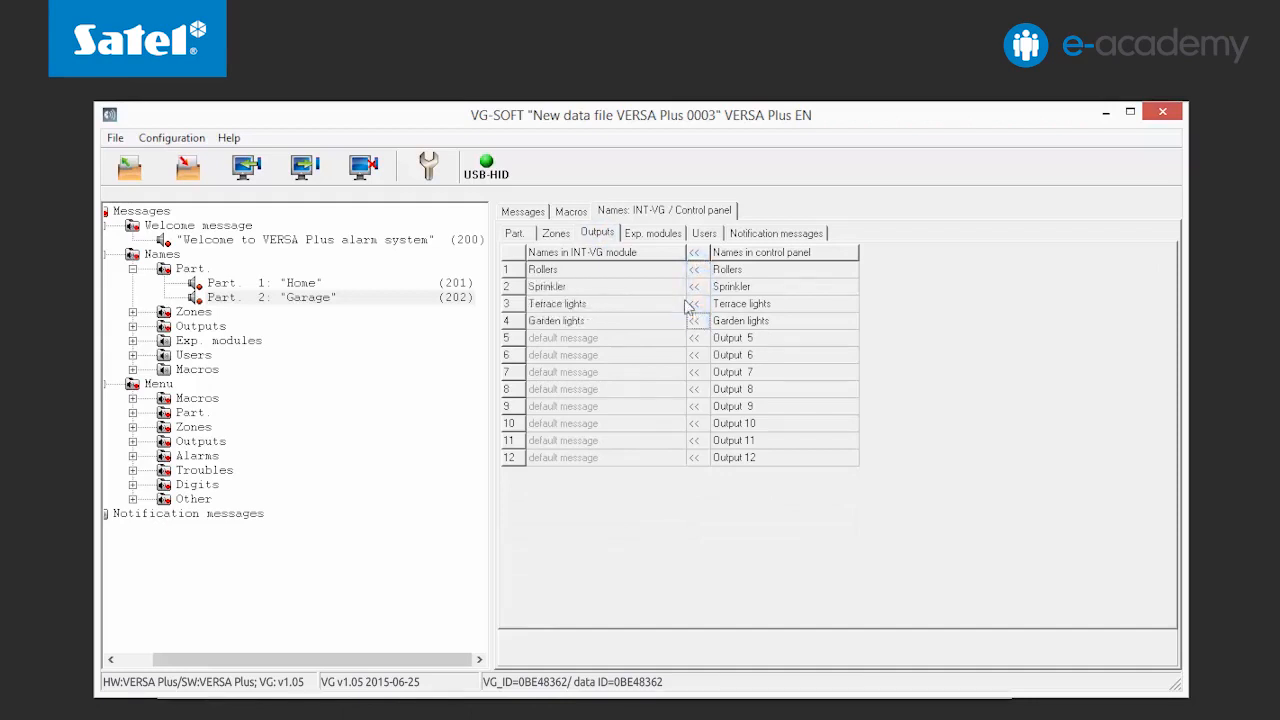
Rewrite all expansion module names from the control panel to the INT-VG module.
{"action": "left_click", "coordinate": [652, 233]}
{"action": "left_click", "coordinate": [694, 252]}
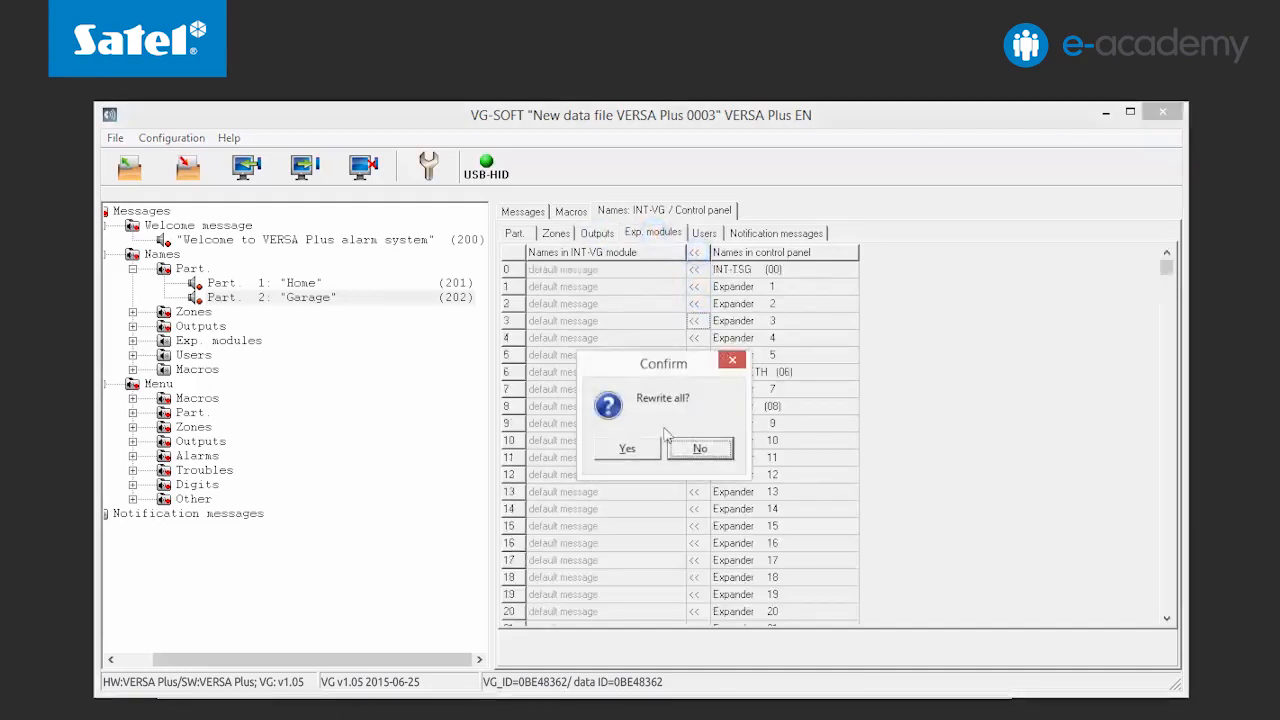
{"action": "left_click", "coordinate": [627, 448]}
Copy the names of users 1 to 3 from the control panel to the INT-VG module.
{"action": "left_click", "coordinate": [704, 233]}
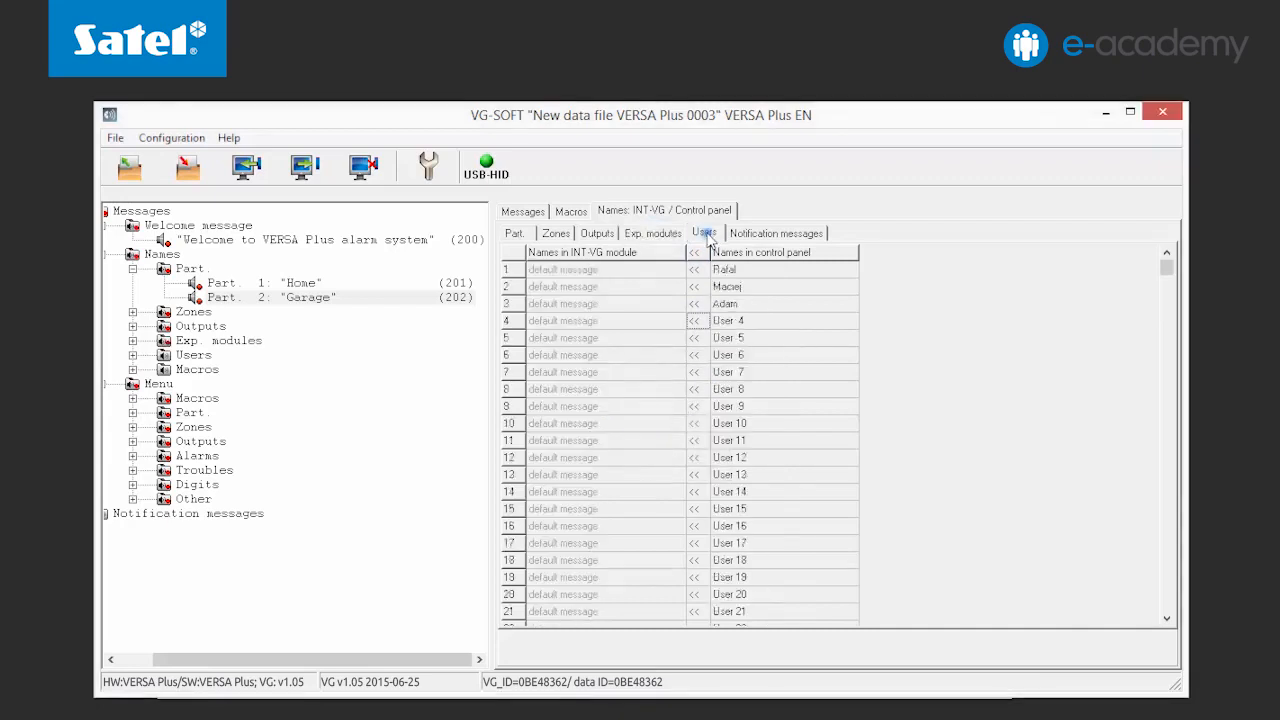
{"action": "left_click", "coordinate": [696, 270]}
{"action": "left_click", "coordinate": [694, 287]}
{"action": "left_click", "coordinate": [694, 304]}
Review the notification message name table and the macro and partition messages of the voice menu.
{"action": "left_click", "coordinate": [752, 233]}
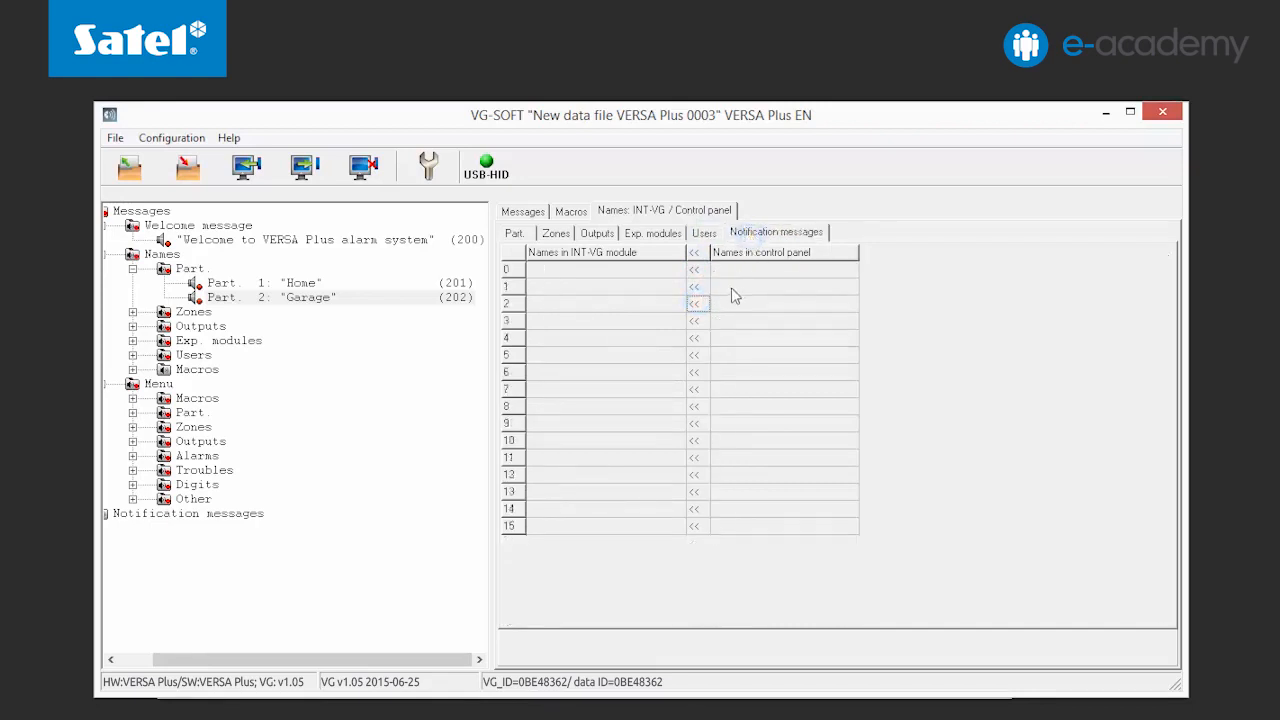
{"action": "left_click_drag", "start_coordinate": [352, 659], "coordinate": [306, 665]}
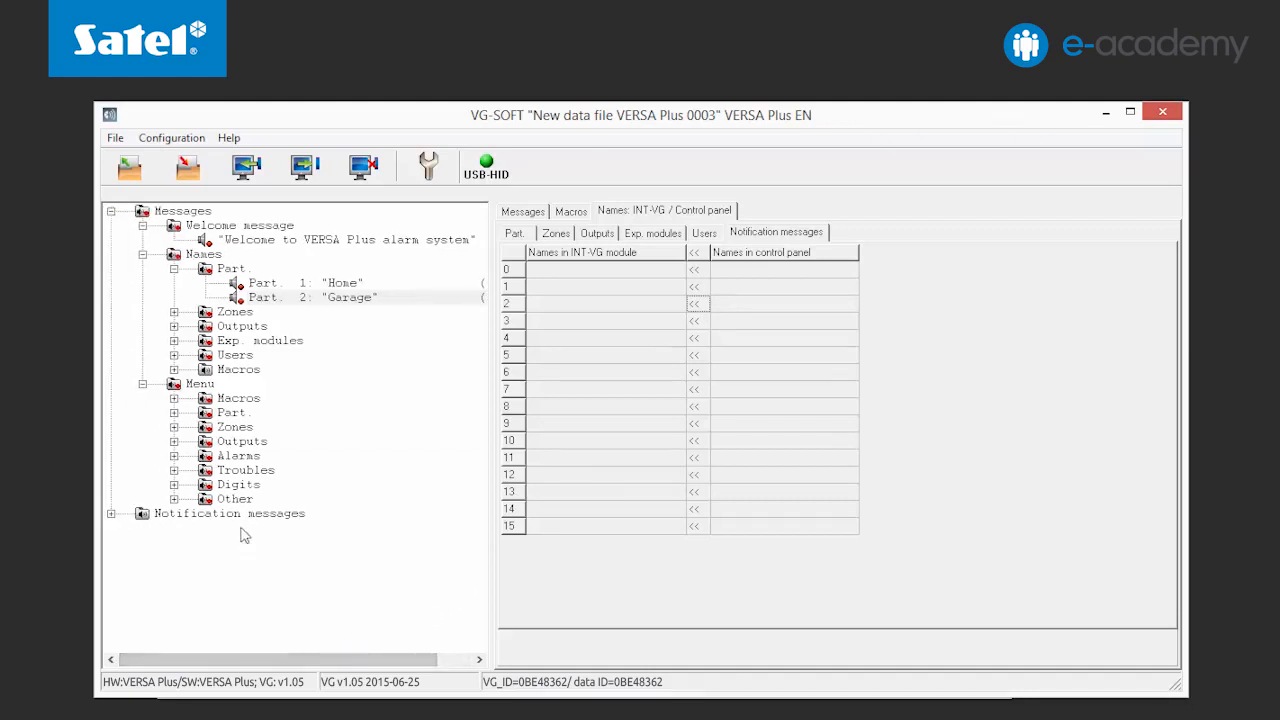
{"action": "left_click", "coordinate": [174, 398]}
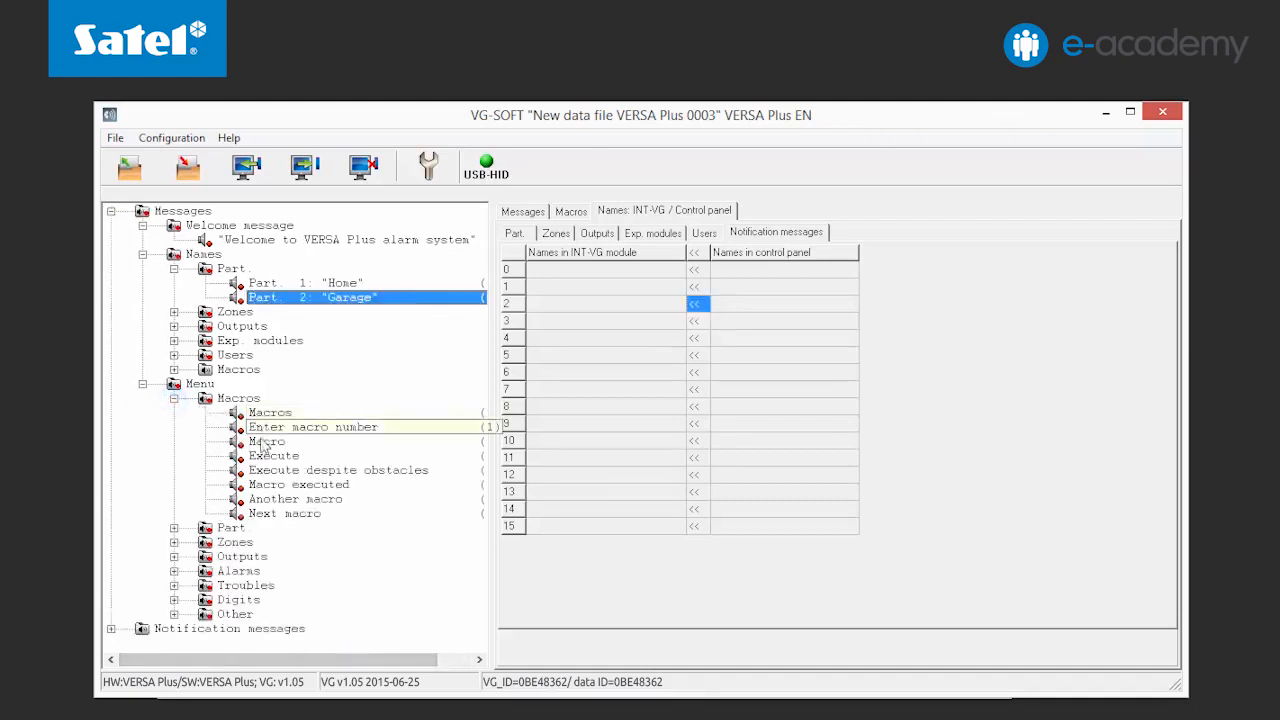
{"action": "left_click", "coordinate": [174, 527]}
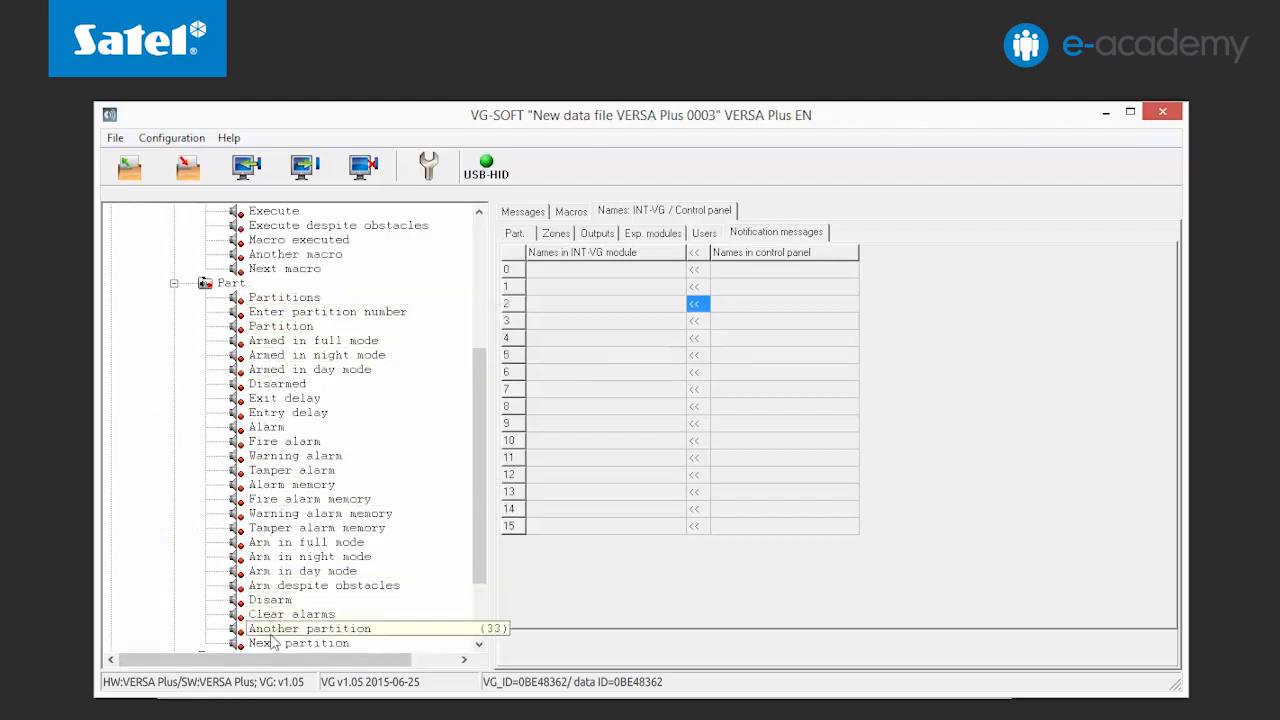
{"action": "left_click", "coordinate": [174, 284]}
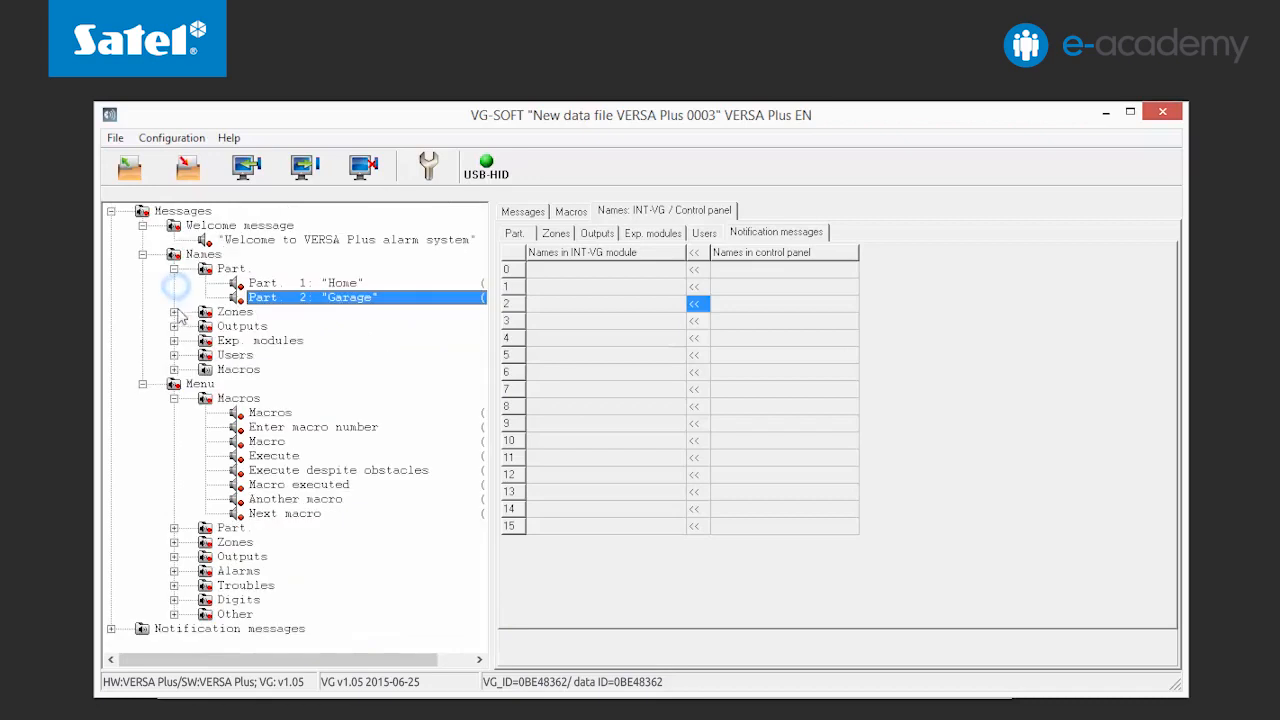
{"action": "left_click", "coordinate": [174, 398]}
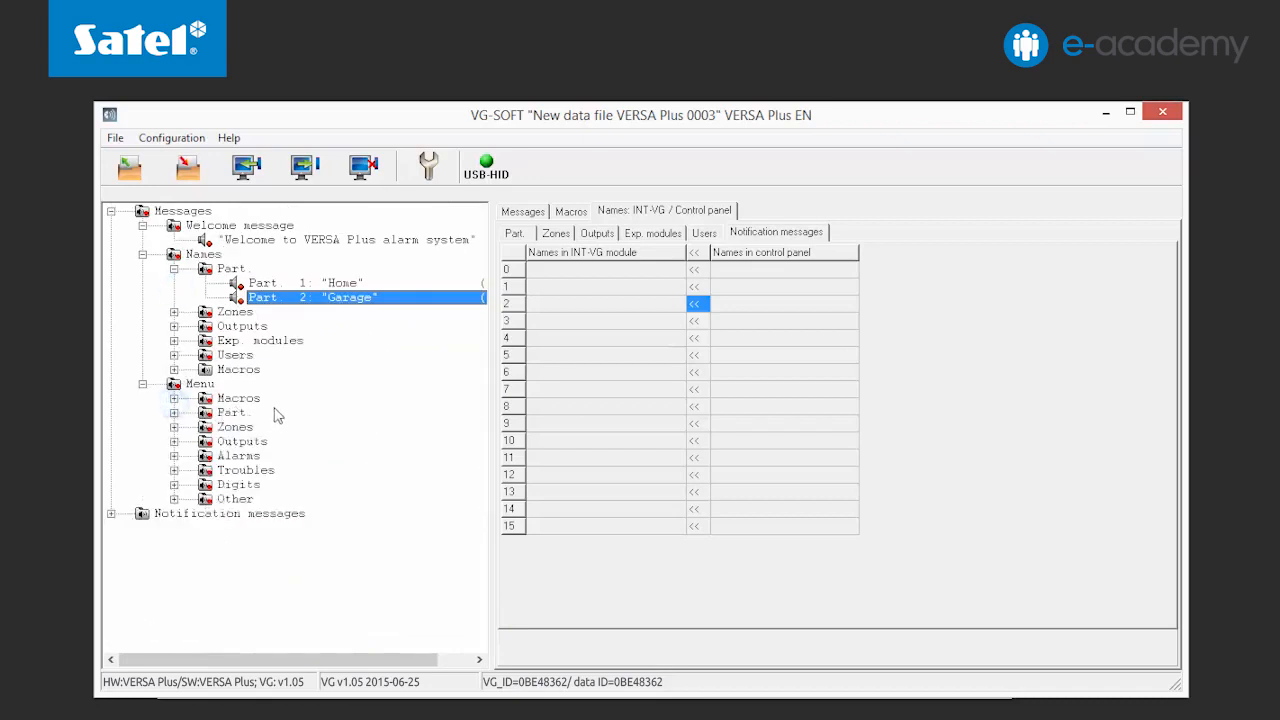
Enter "Armed" as the text of notification message 0.
{"action": "left_click", "coordinate": [111, 513]}
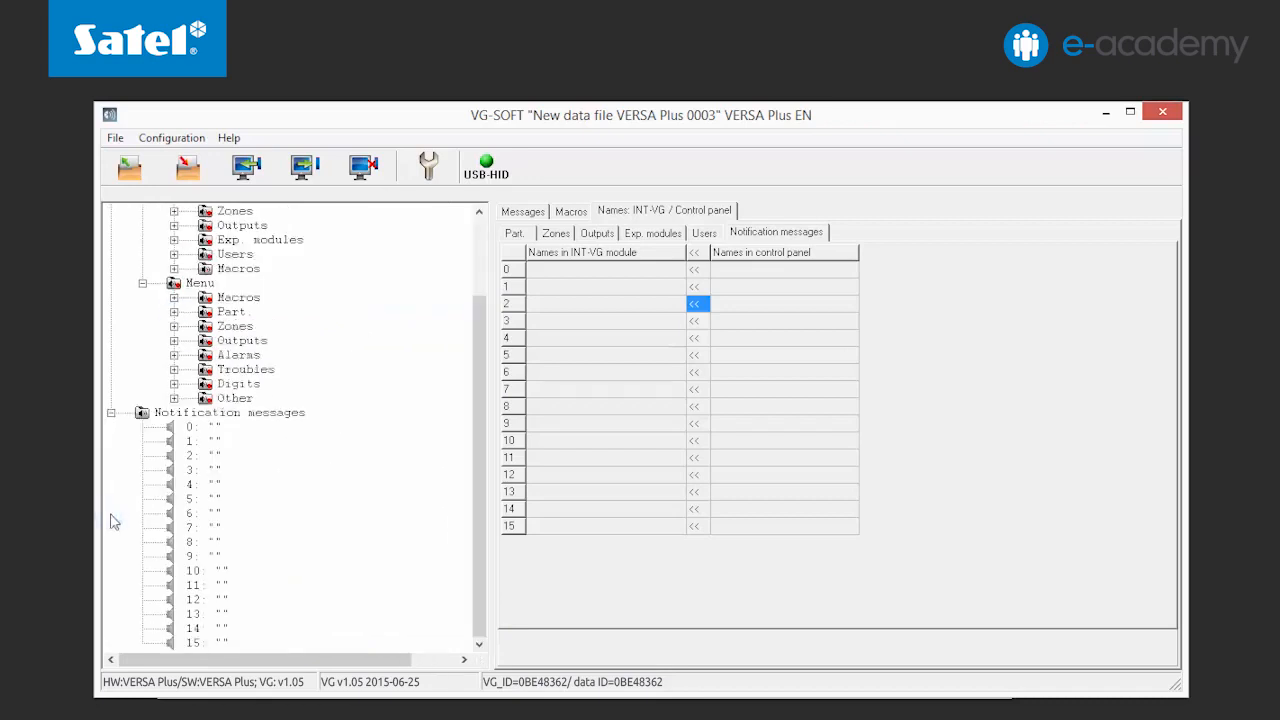
{"action": "left_click", "coordinate": [214, 430]}
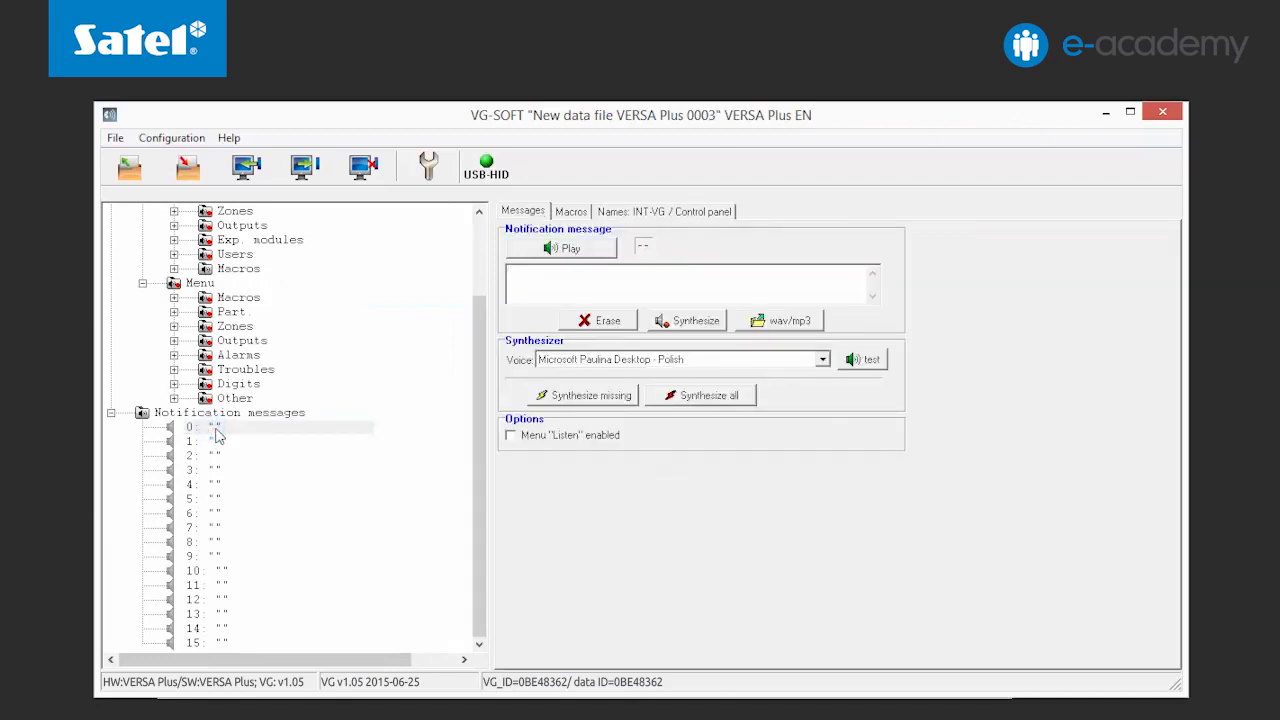
{"action": "left_click", "coordinate": [525, 286]}
{"action": "type", "text": "Armed"}
Set the synthesizer voice to Microsoft Zira Desktop - English (United States) and synthesize the "Armed" message.
{"action": "left_click", "coordinate": [823, 362]}
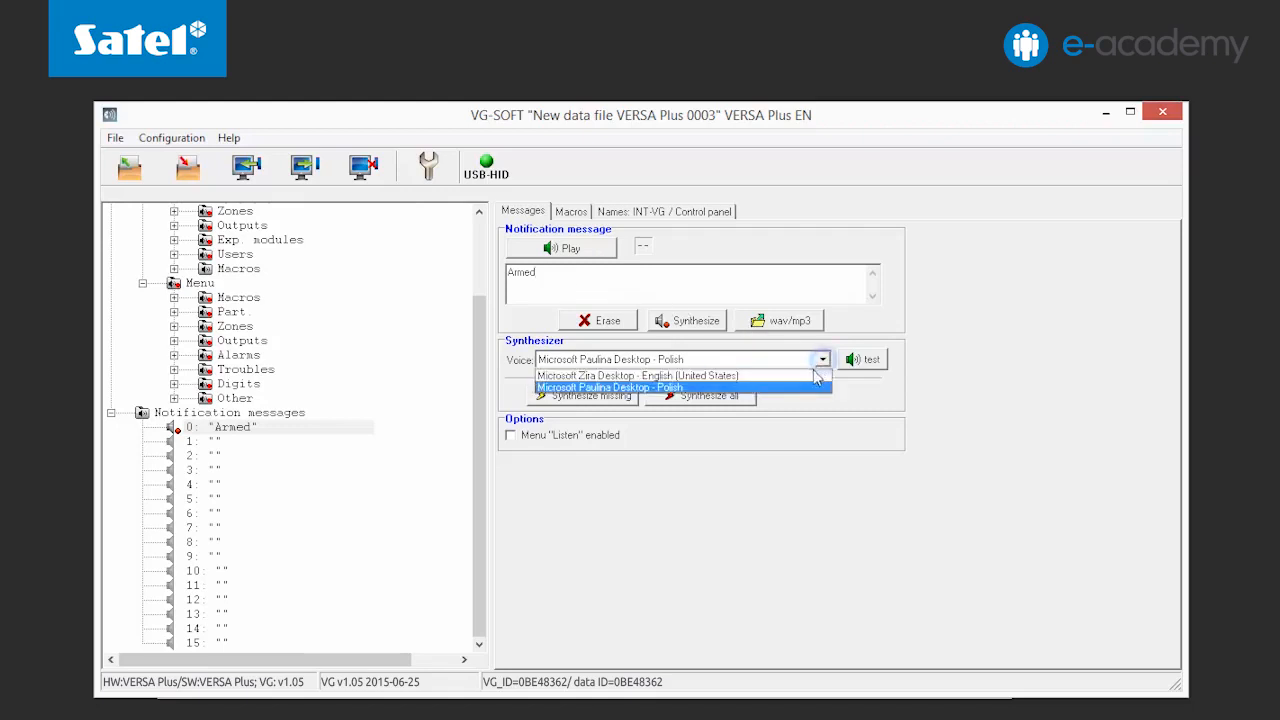
{"action": "left_click", "coordinate": [784, 377]}
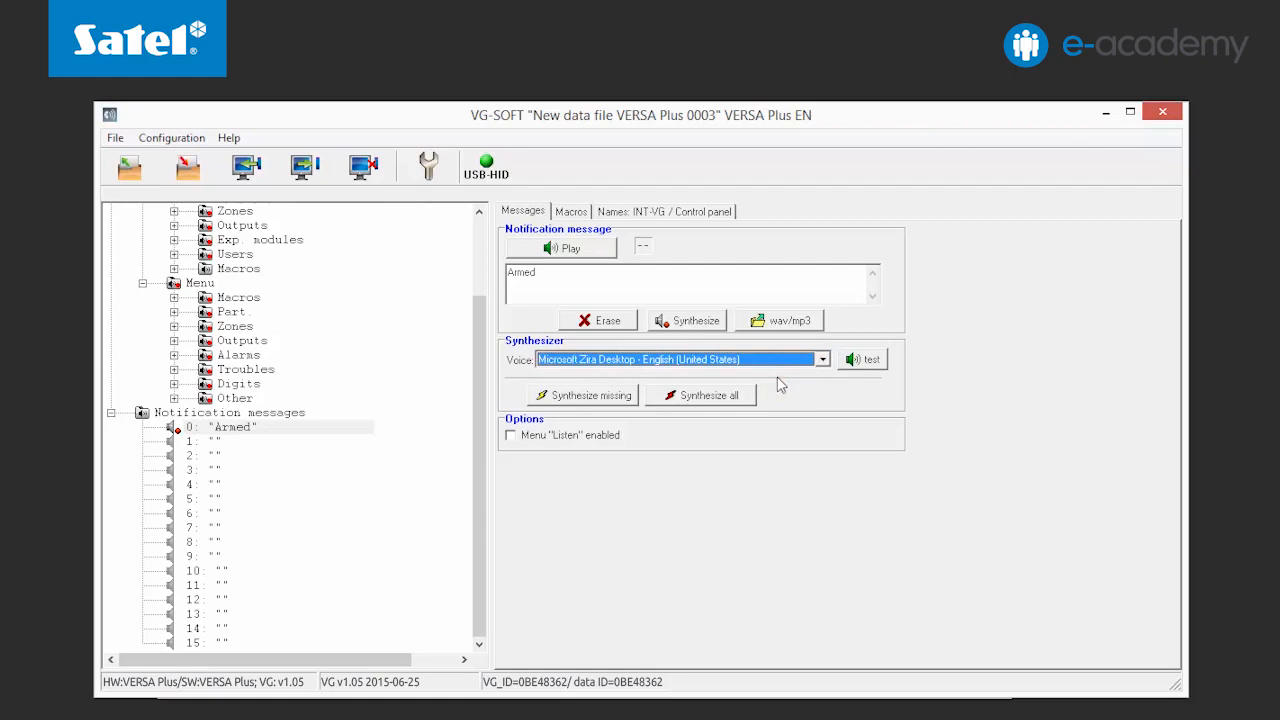
{"action": "left_click", "coordinate": [697, 321]}
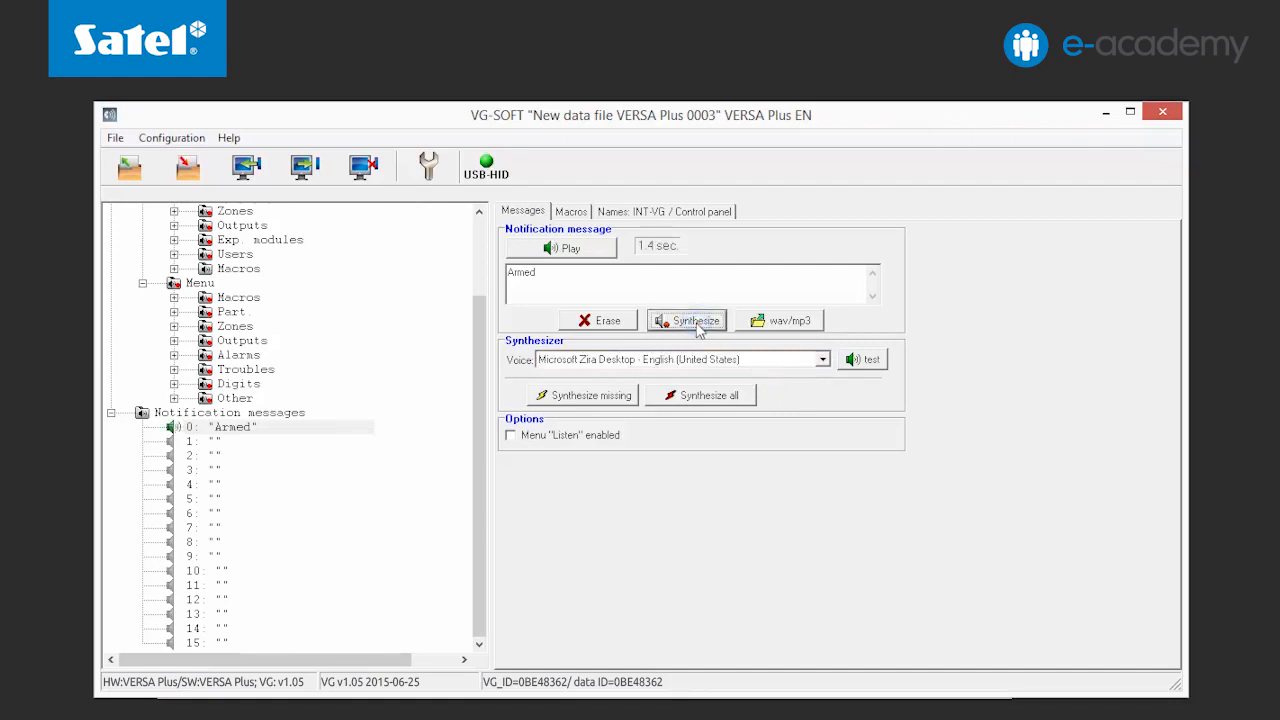
Play back the synthesized "Armed" message and play the same text in the synthesizer test.
{"action": "left_click", "coordinate": [614, 248]}
{"action": "left_click", "coordinate": [860, 362]}
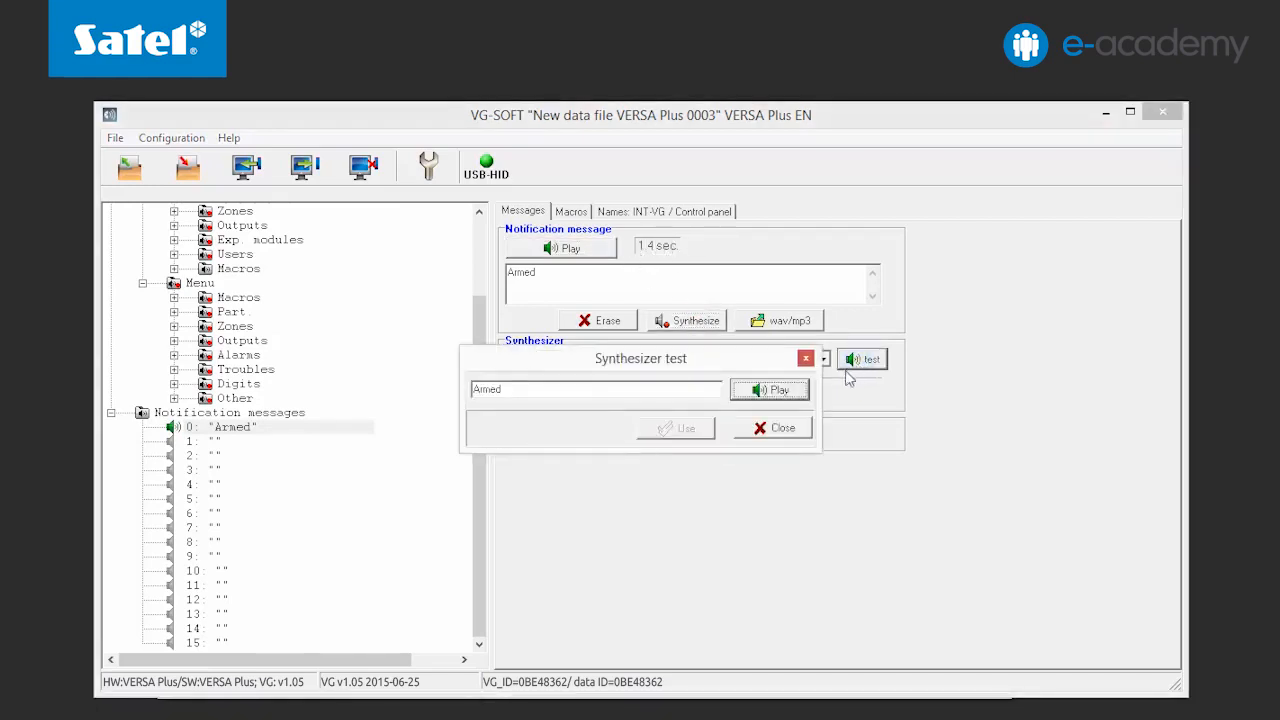
{"action": "left_click", "coordinate": [780, 392]}
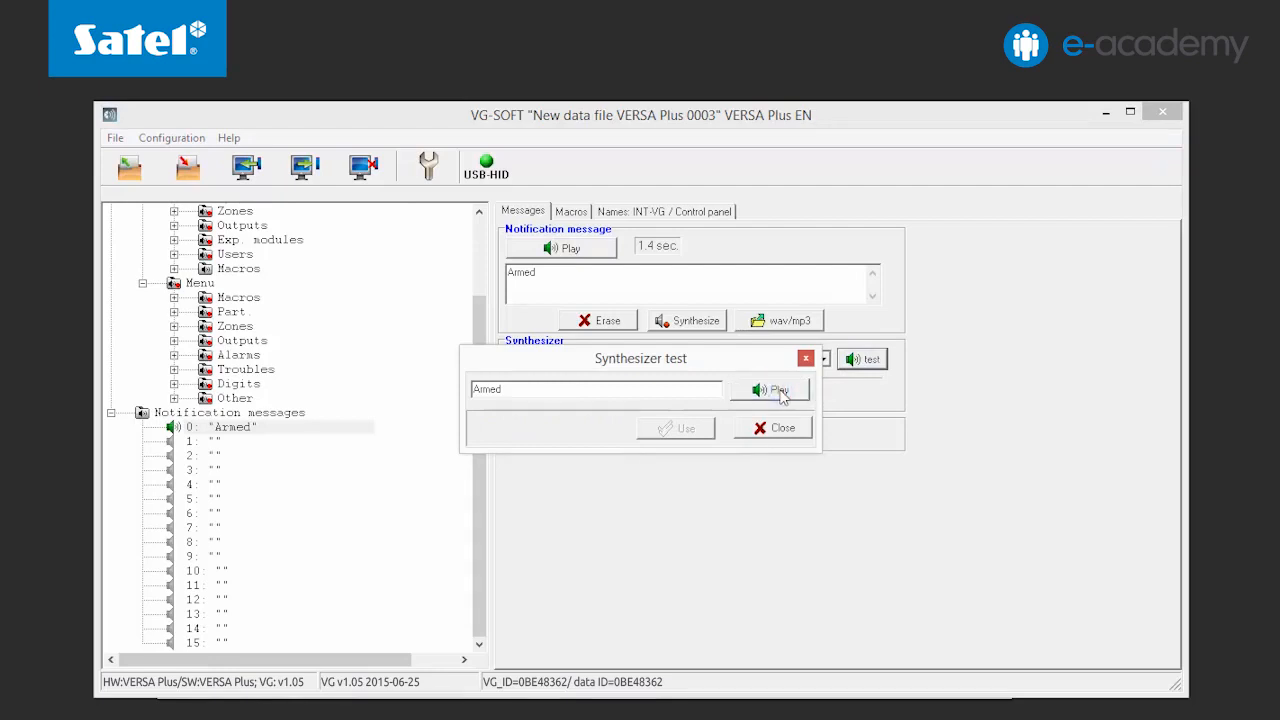
Close the synthesizer test, import the ATTENTION ALARM audio file as notification message 1, and play it back.
{"action": "left_click", "coordinate": [774, 431]}
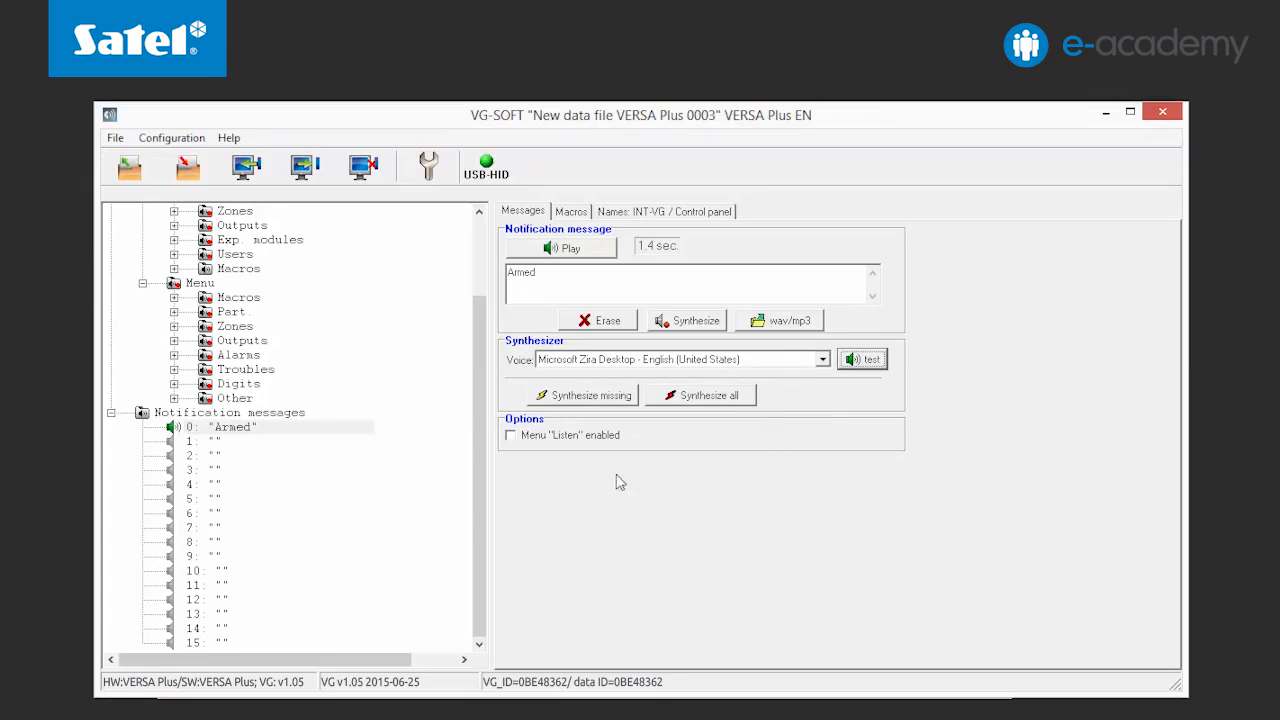
{"action": "left_click", "coordinate": [206, 441]}
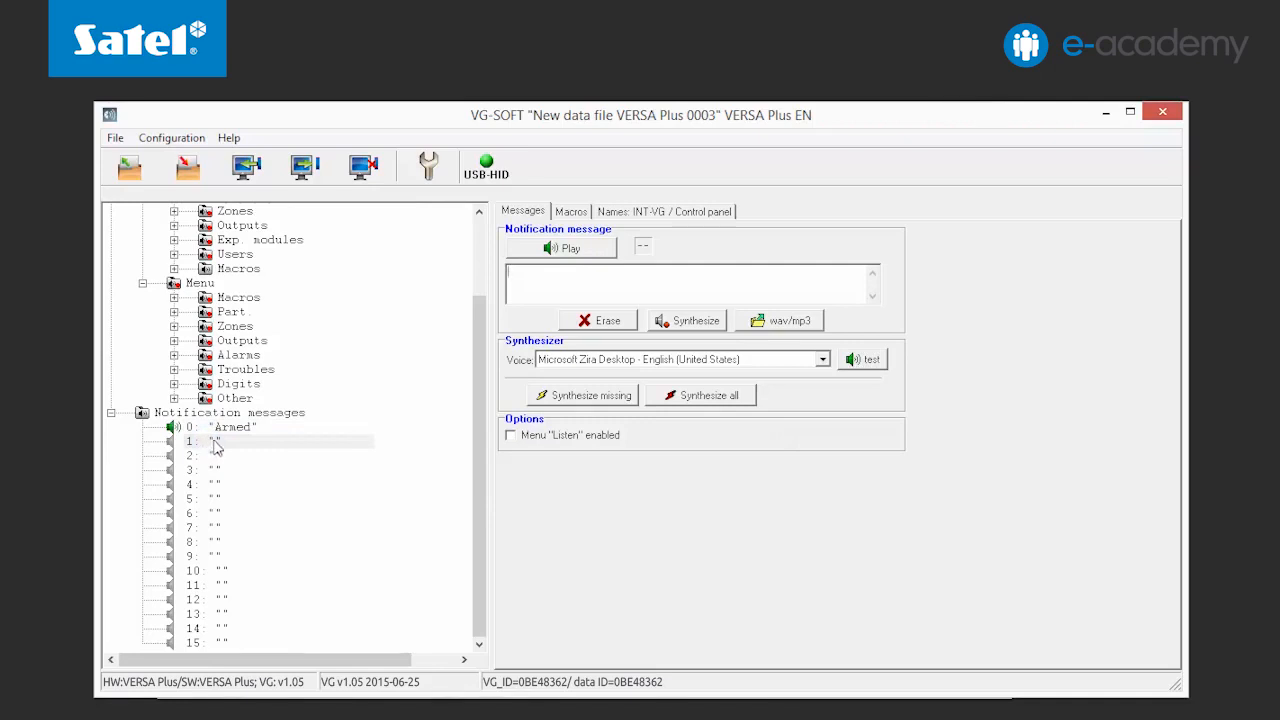
{"action": "left_click", "coordinate": [779, 320]}
{"action": "left_click", "coordinate": [660, 355]}
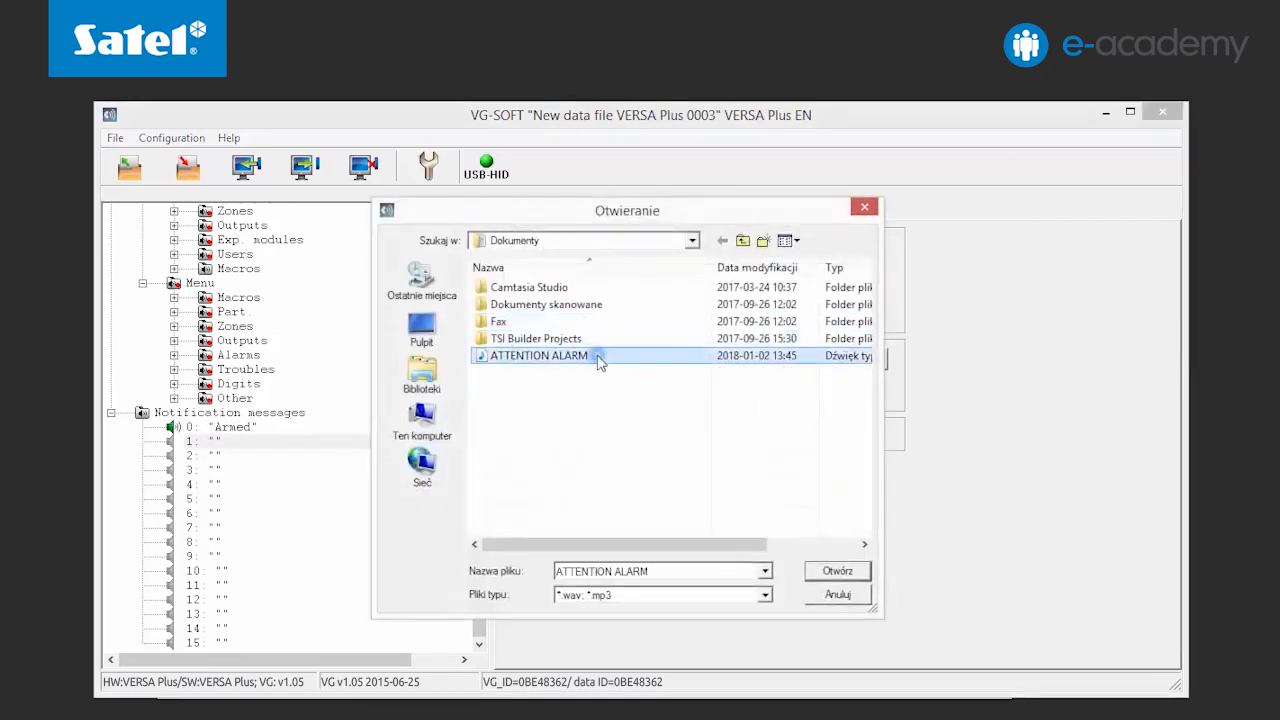
{"action": "left_click", "coordinate": [818, 573]}
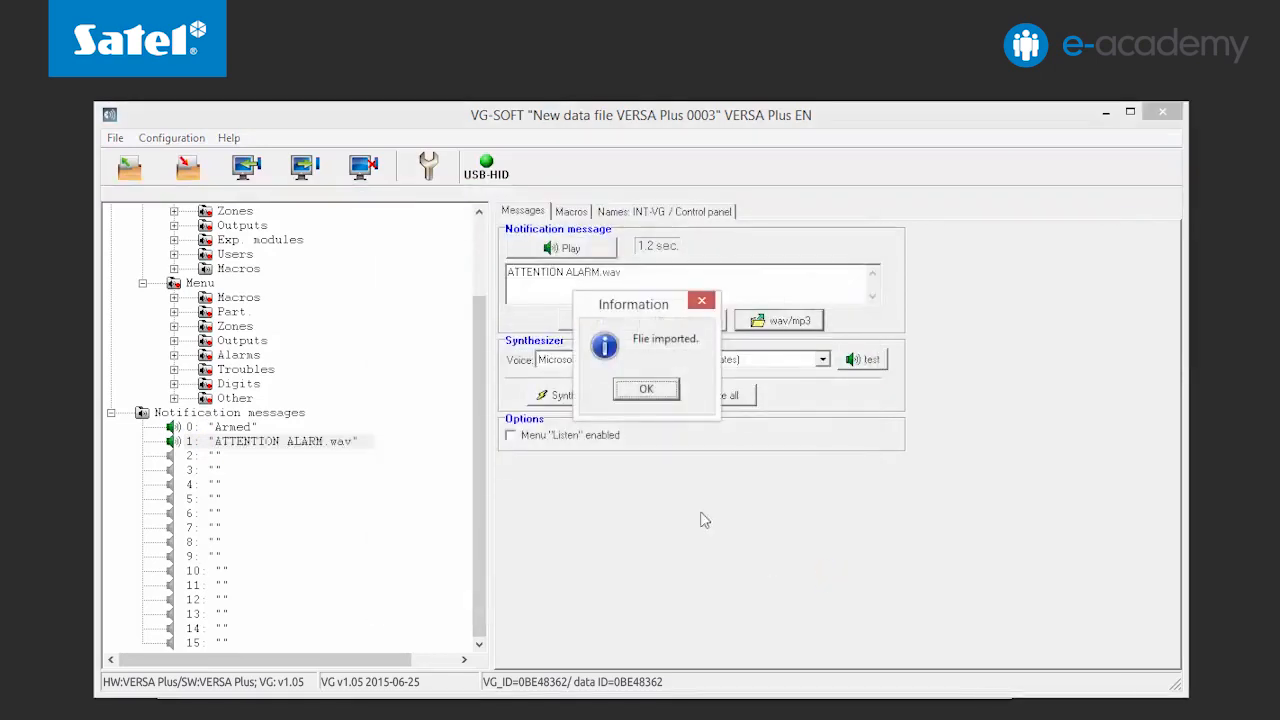
{"action": "left_click", "coordinate": [648, 390]}
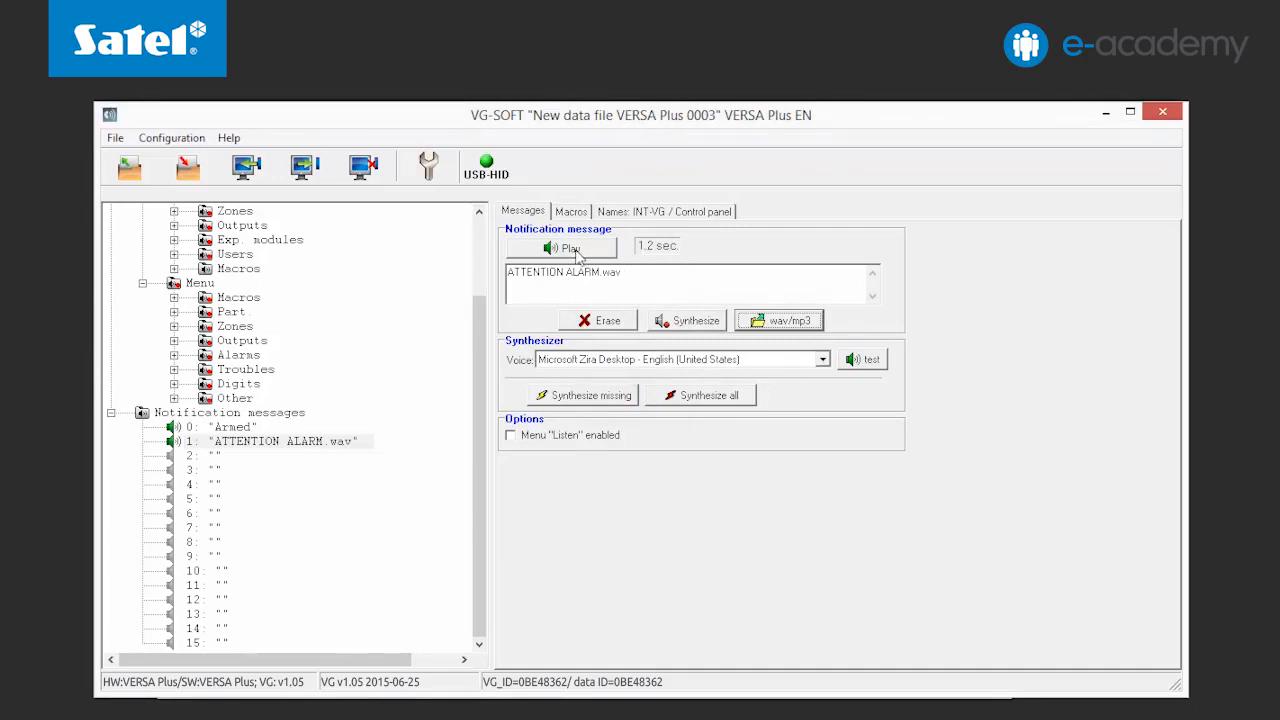
{"action": "left_click", "coordinate": [577, 254]}
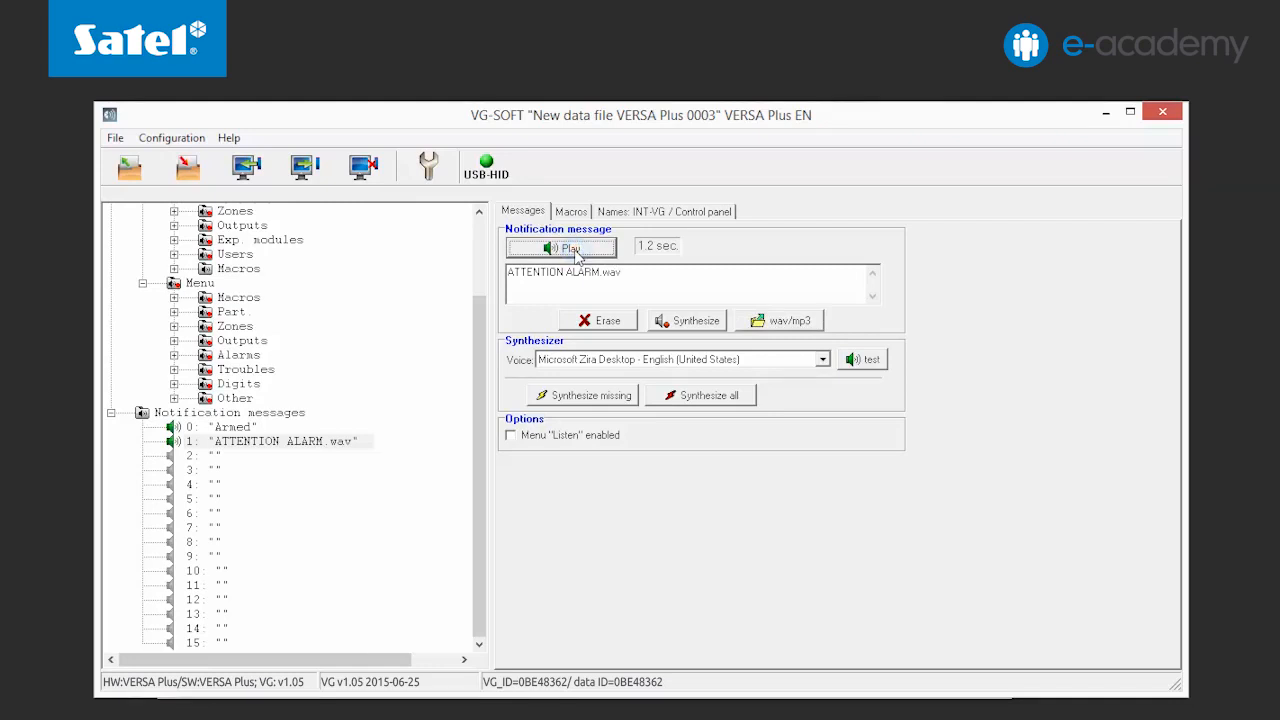
Activate macro 1 and make it switch on output 1 "Rollers".
{"action": "left_click", "coordinate": [571, 212]}
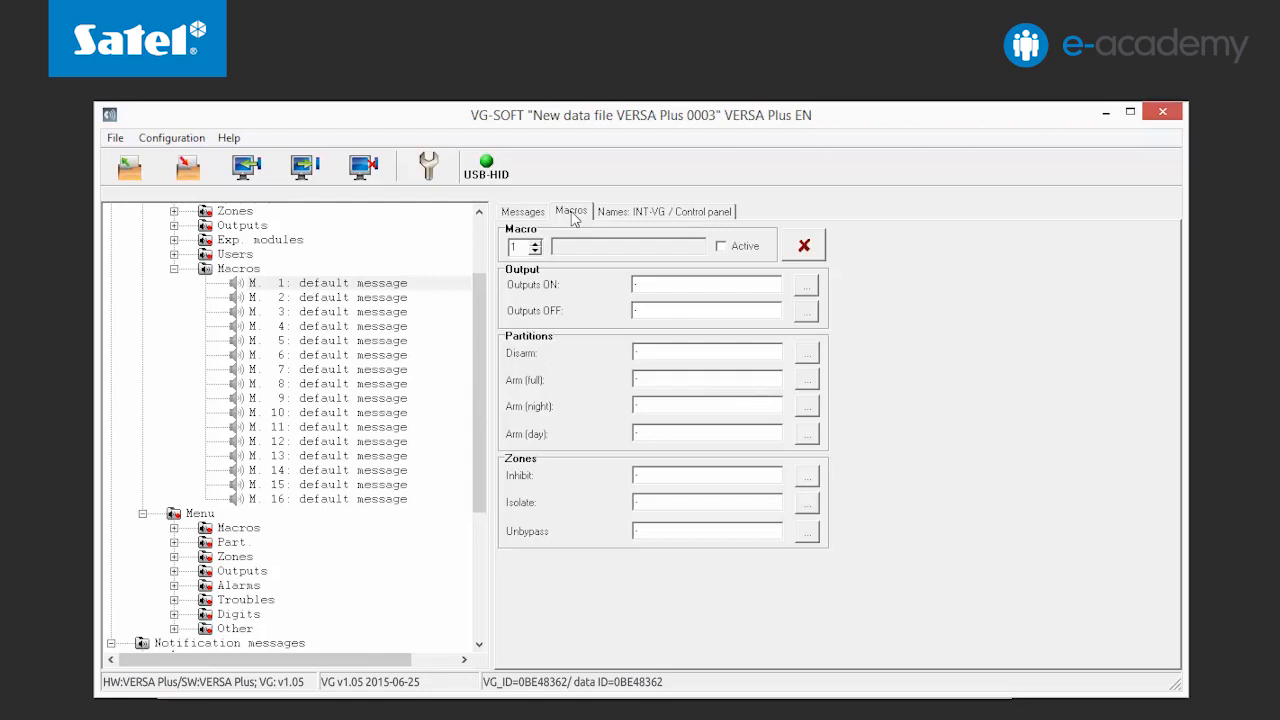
{"action": "left_click", "coordinate": [722, 248]}
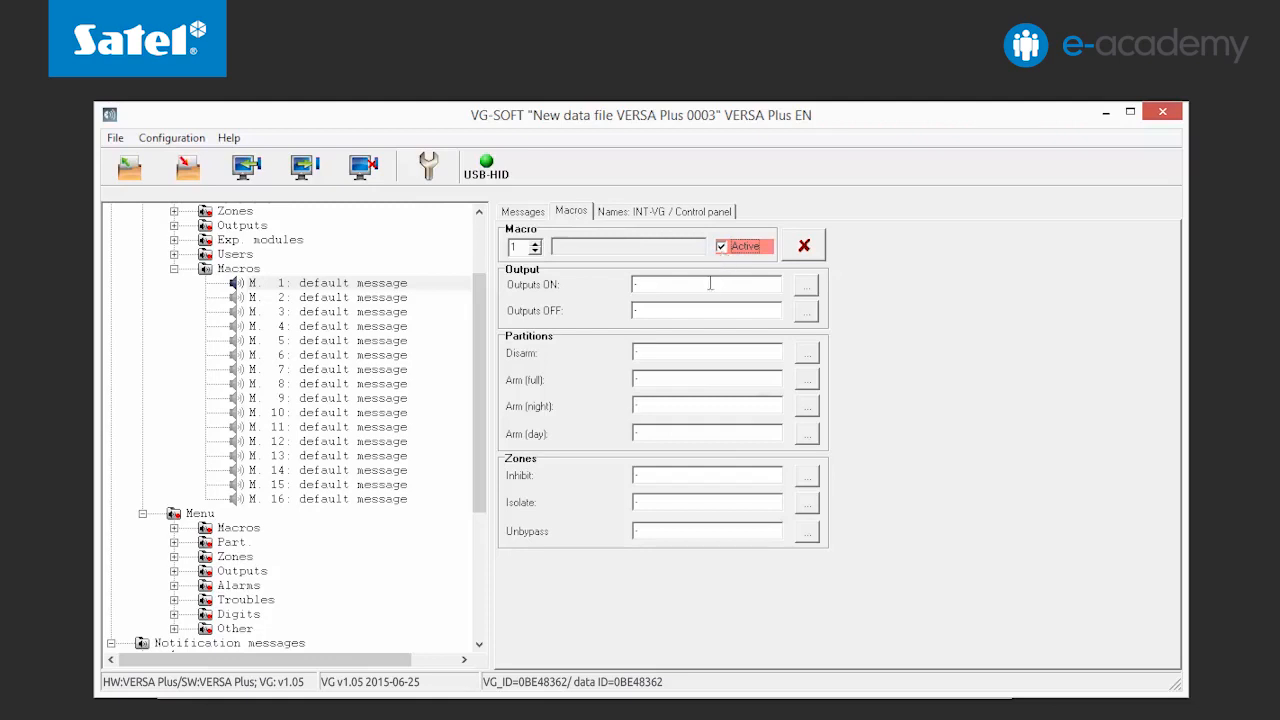
{"action": "left_click", "coordinate": [806, 287]}
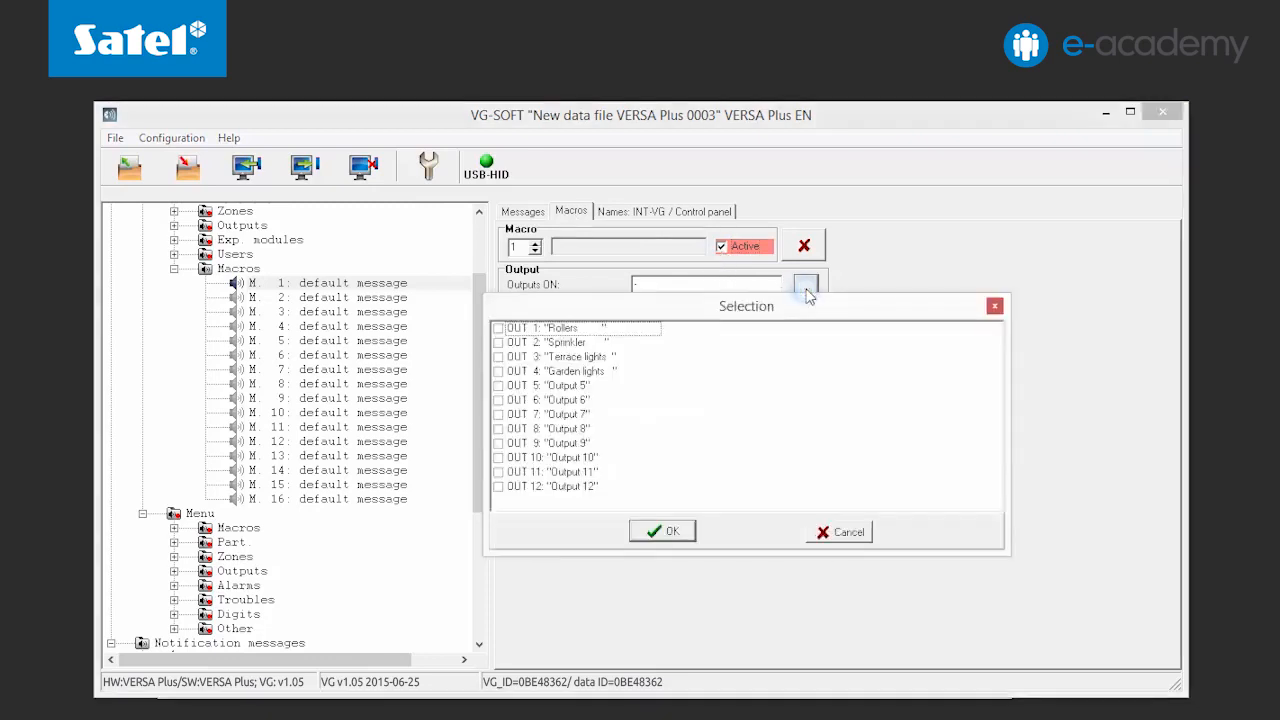
{"action": "left_click", "coordinate": [498, 328]}
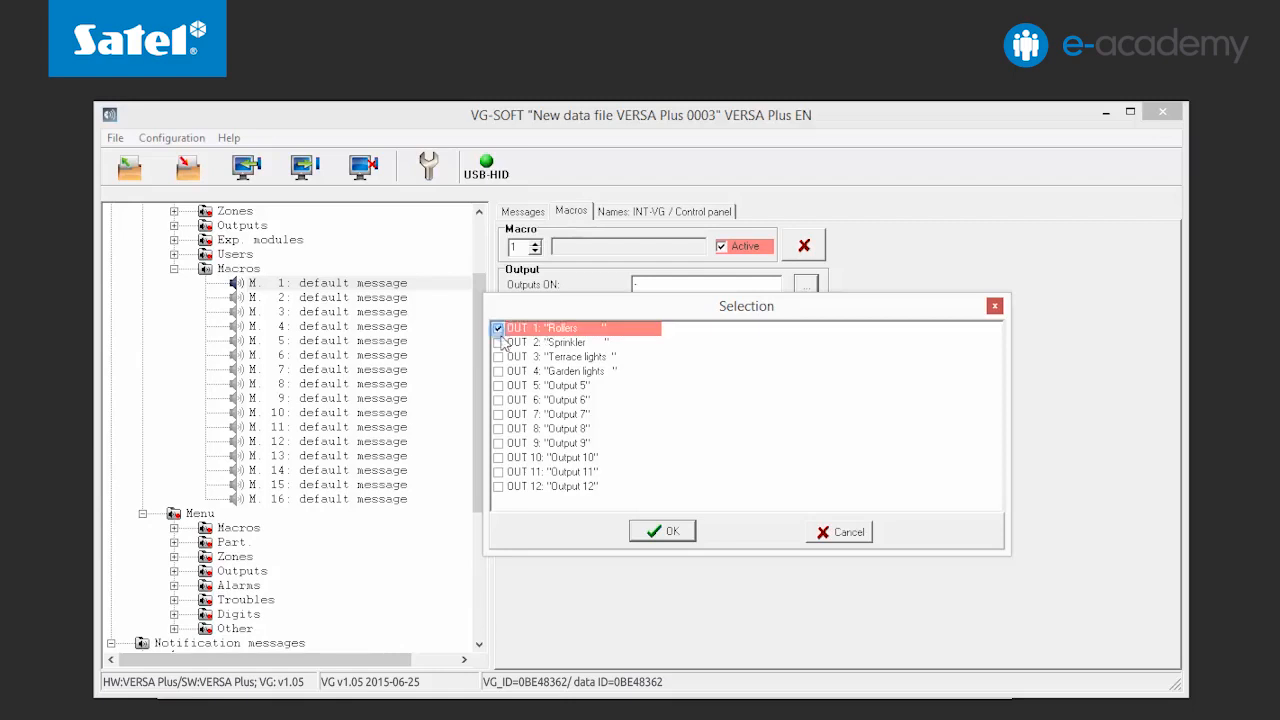
{"action": "left_click", "coordinate": [662, 533]}
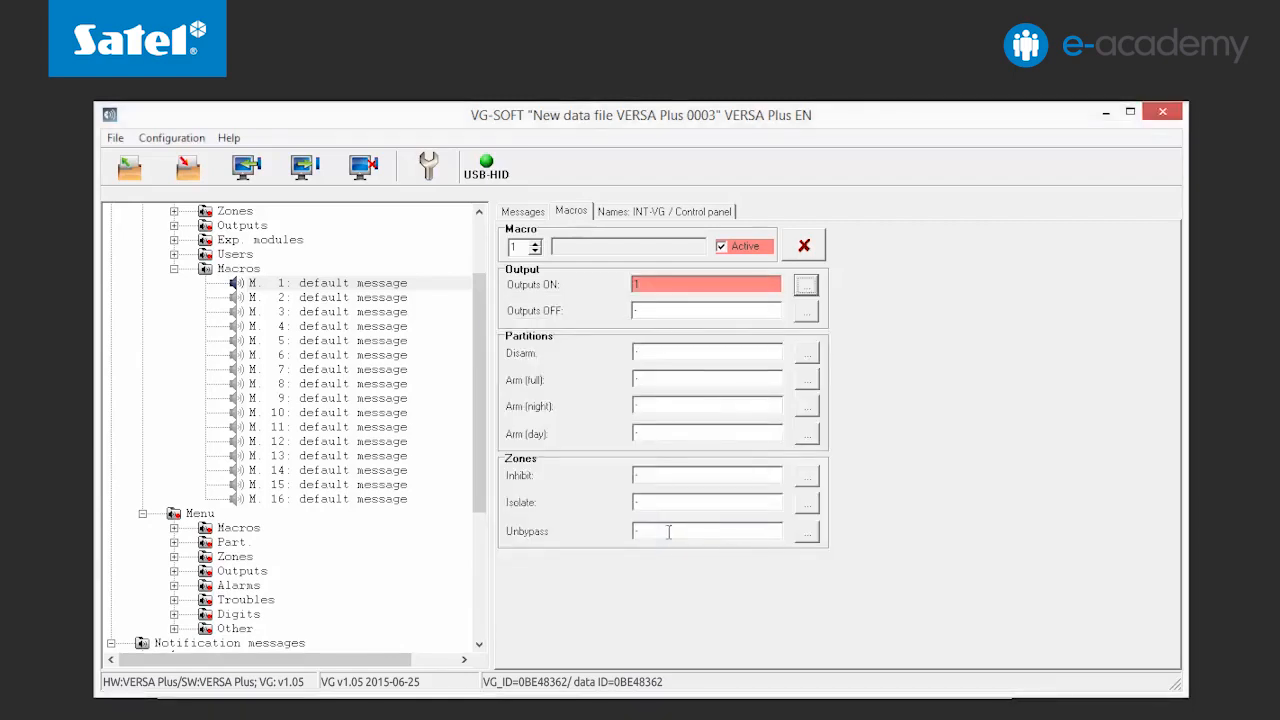
Make macro 1 fully arm partitions 1 "Home" and 2 "Garage".
{"action": "left_click", "coordinate": [806, 383]}
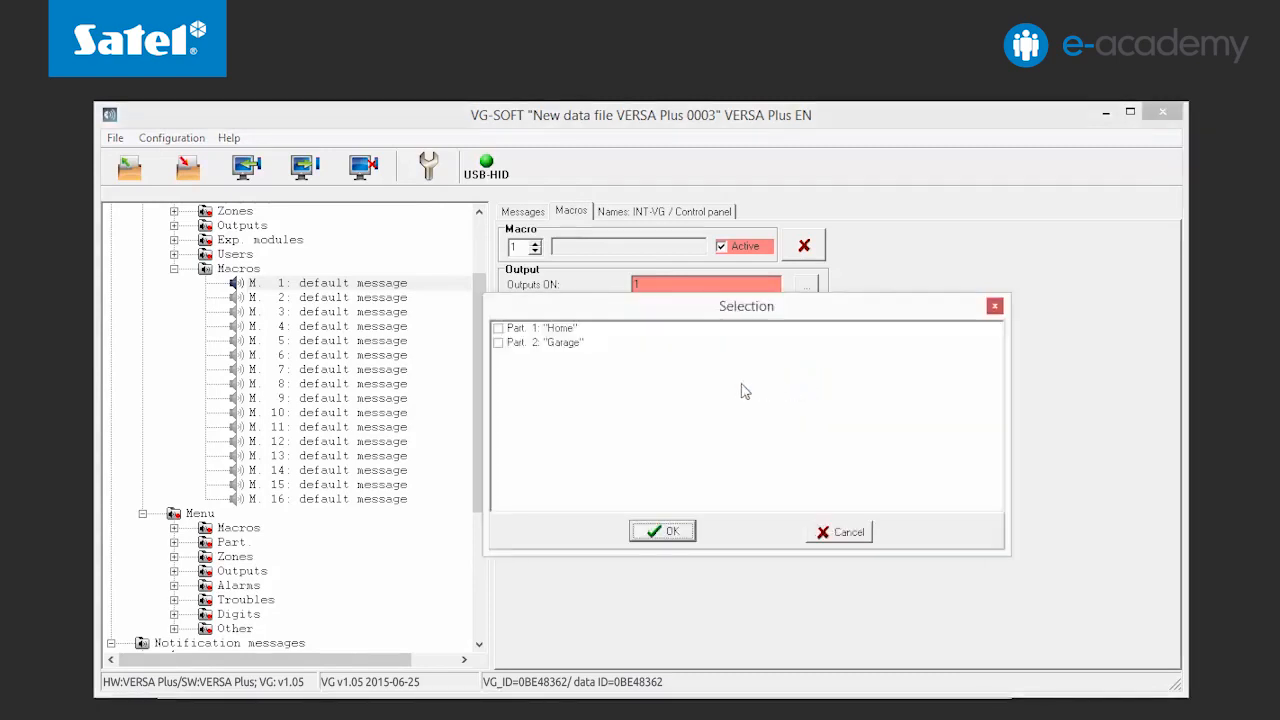
{"action": "left_click", "coordinate": [498, 328]}
{"action": "left_click", "coordinate": [498, 343]}
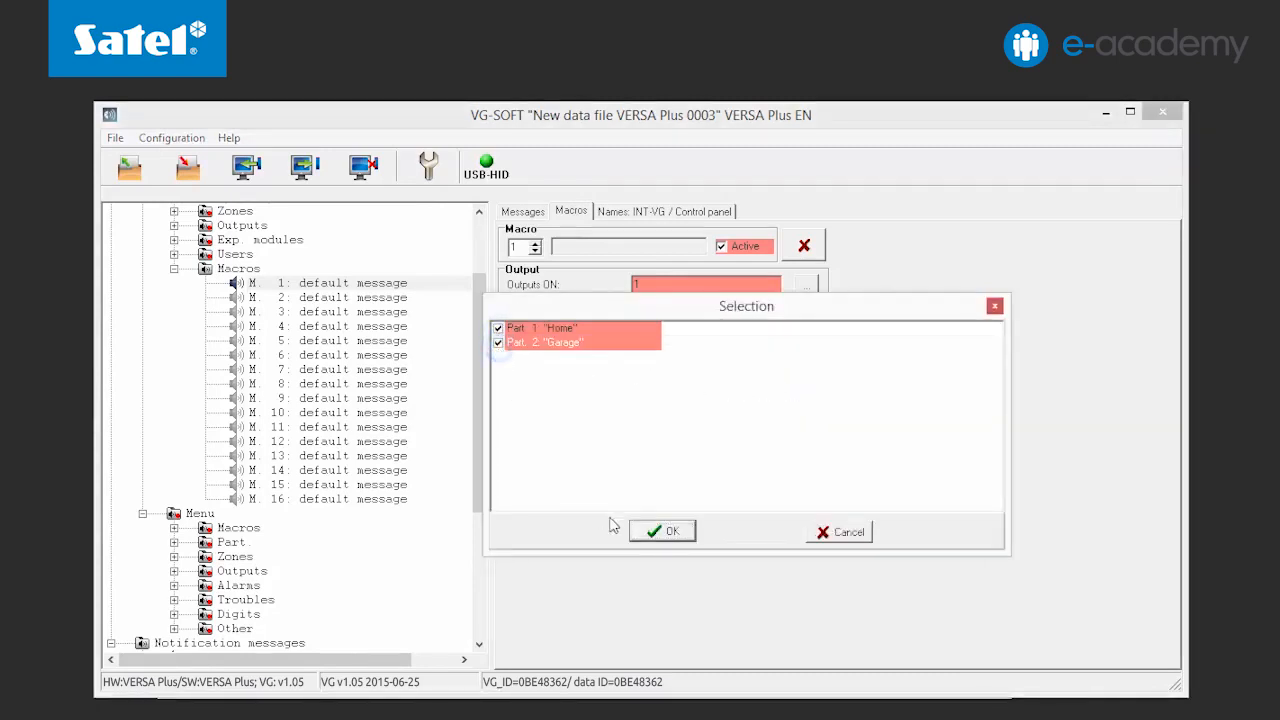
{"action": "left_click", "coordinate": [662, 531]}
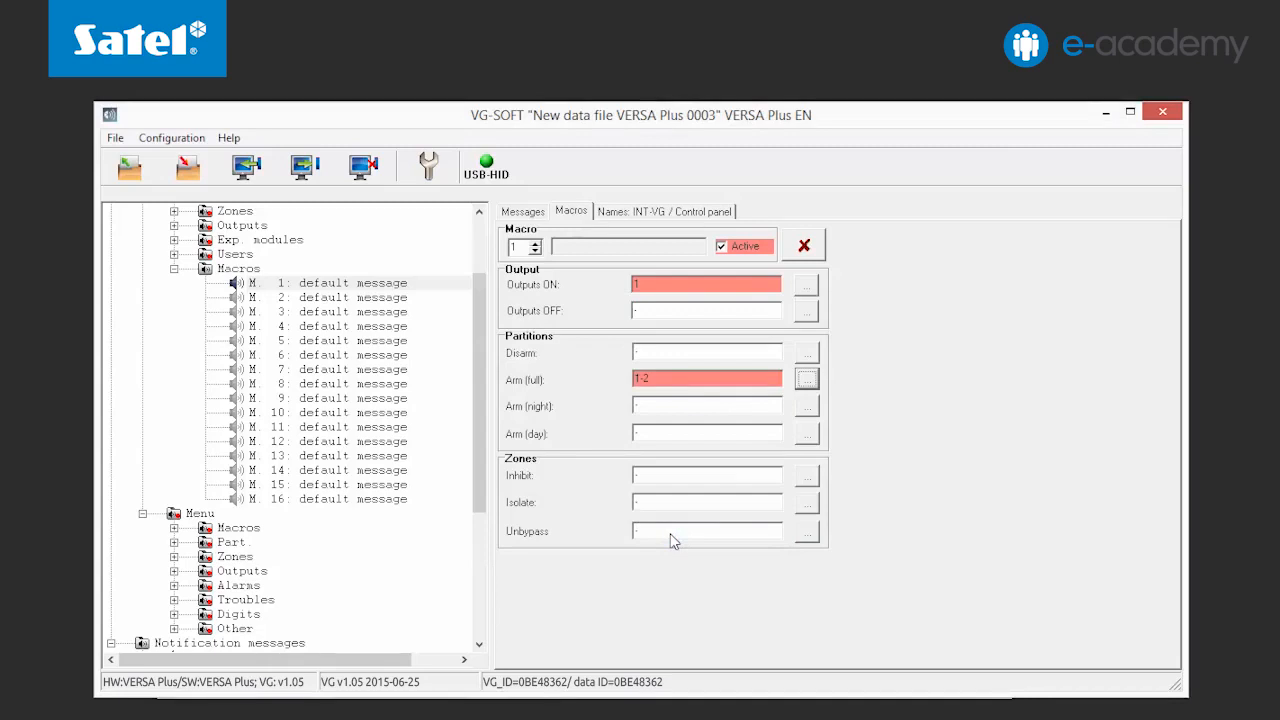
Synthesize all messages with replacement of the existing ones, and write the data to the voice module.
{"action": "left_click", "coordinate": [524, 212]}
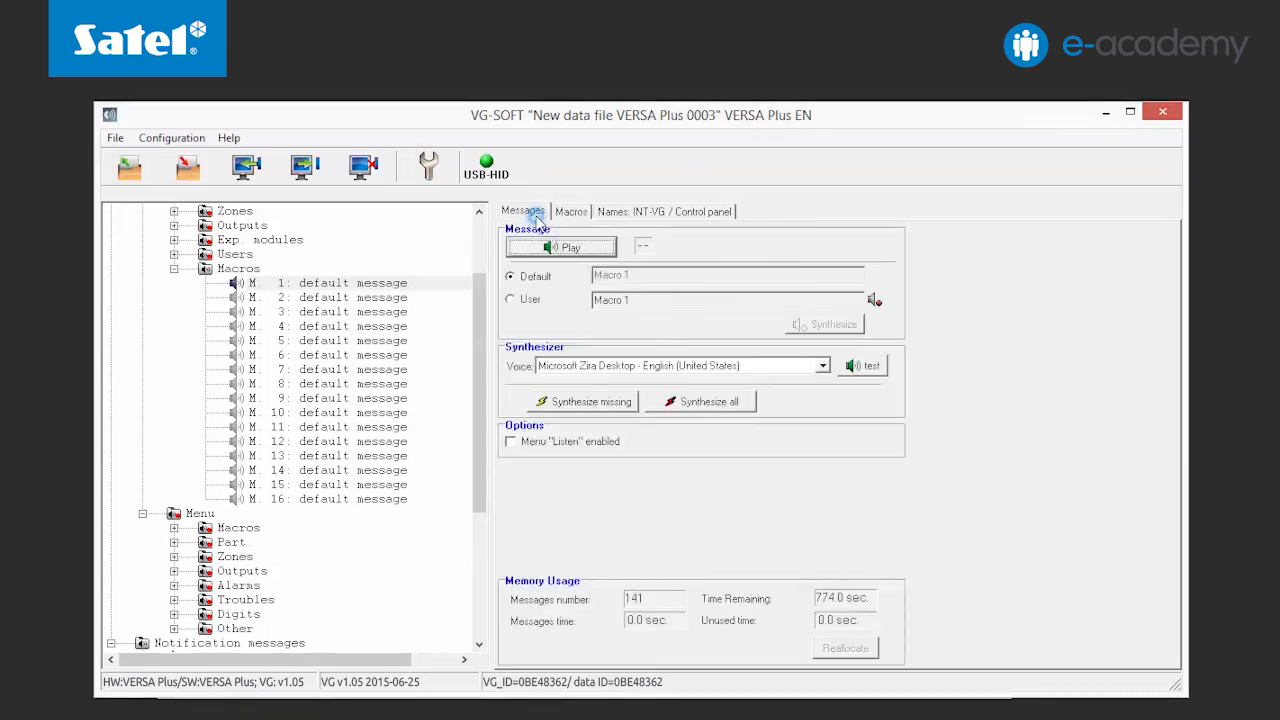
{"action": "left_click", "coordinate": [704, 412]}
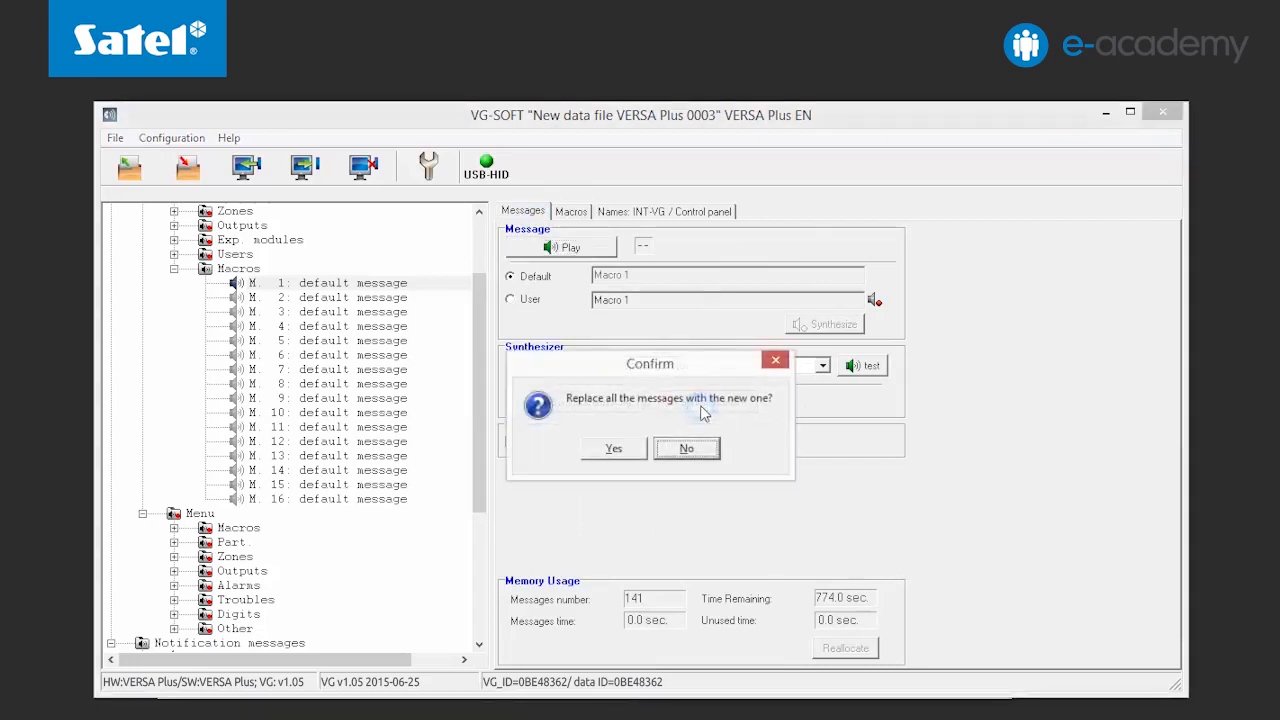
{"action": "left_click", "coordinate": [615, 452]}
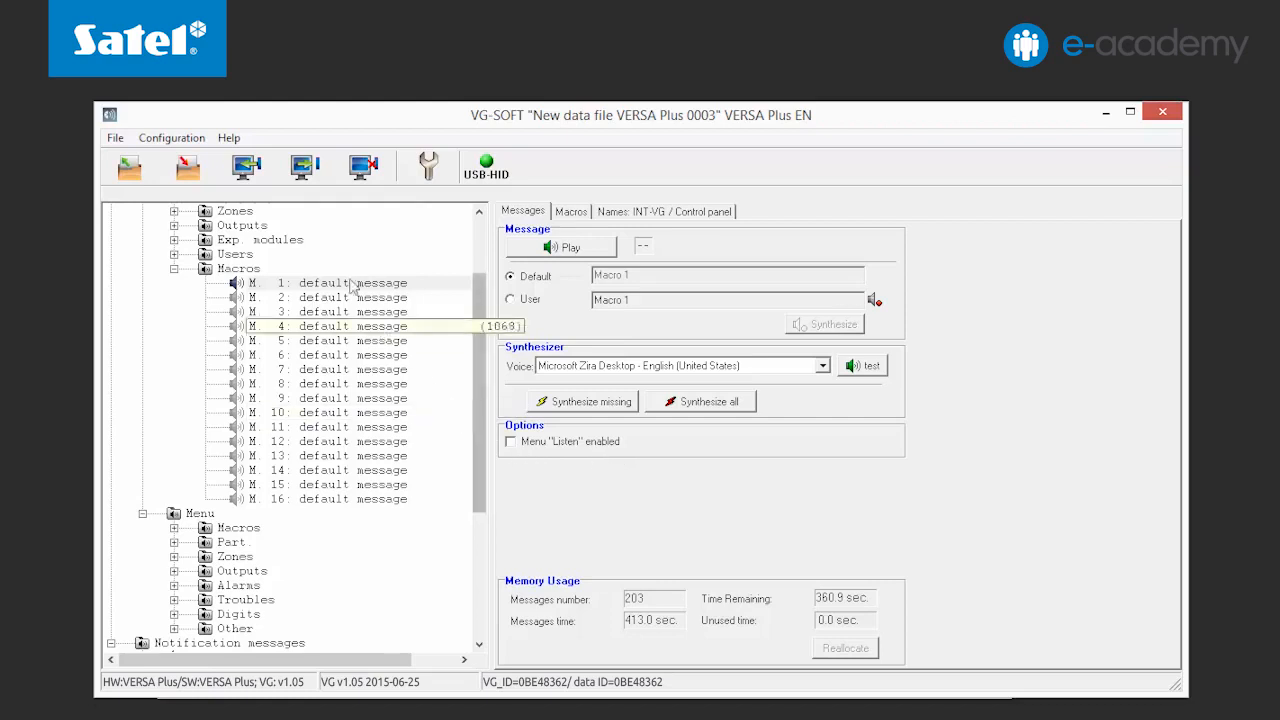
{"action": "left_click", "coordinate": [305, 166]}
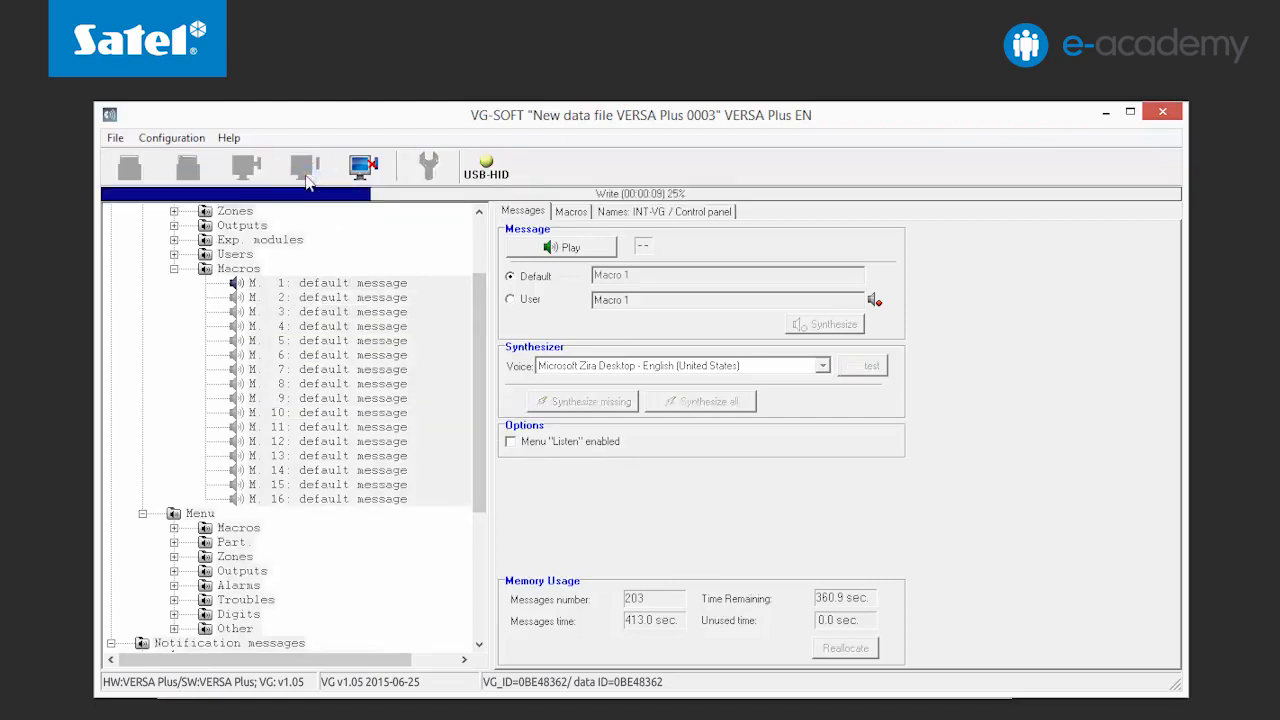